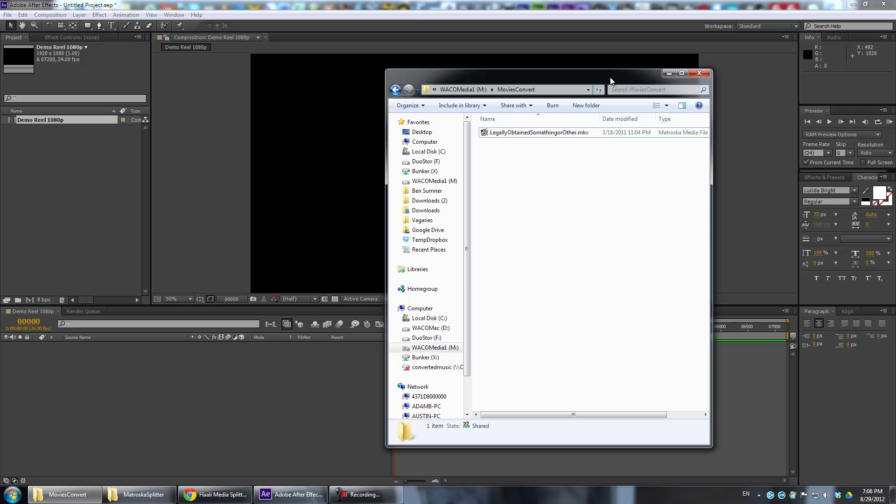
Step: Reposition the MoviesConvert folder window
{"action": "mouse_move", "coordinate": [620, 80]}
{"action": "left_mouse_down"}
{"action": "mouse_move", "coordinate": [664, 83]}
{"action": "mouse_move", "coordinate": [627, 81]}
{"action": "left_mouse_up"}
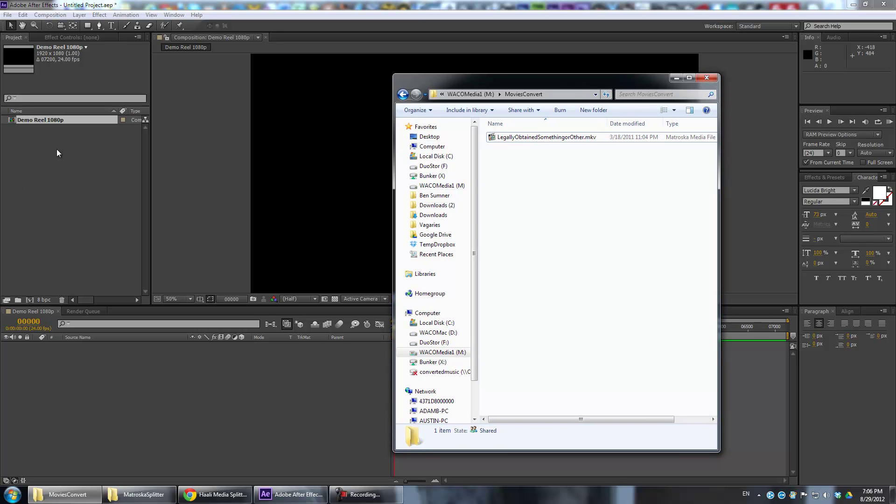
{"action": "scroll", "coordinate": [478, 200], "scroll_direction": "down", "scroll_amount": 2}
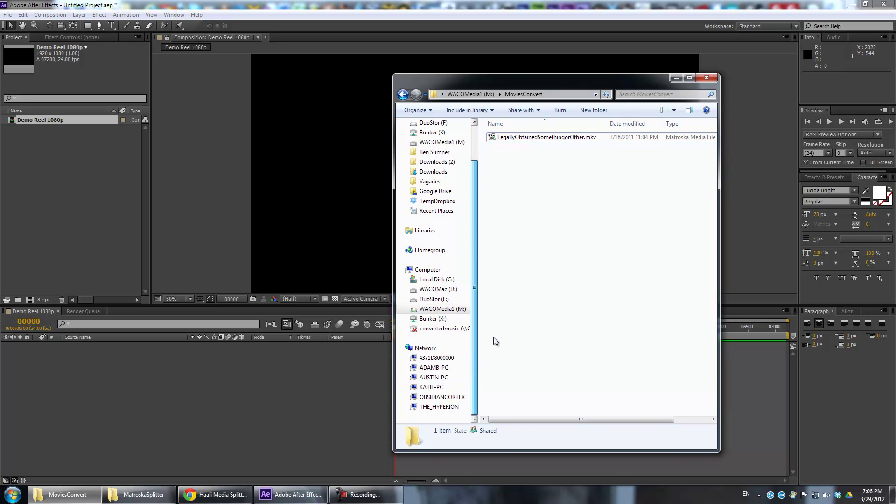
{"action": "scroll", "coordinate": [496, 342], "scroll_direction": "up", "scroll_amount": 2}
{"action": "mouse_move", "coordinate": [574, 87]}
{"action": "left_mouse_down"}
{"action": "mouse_move", "coordinate": [595, 85]}
{"action": "mouse_move", "coordinate": [576, 85]}
{"action": "left_mouse_up"}
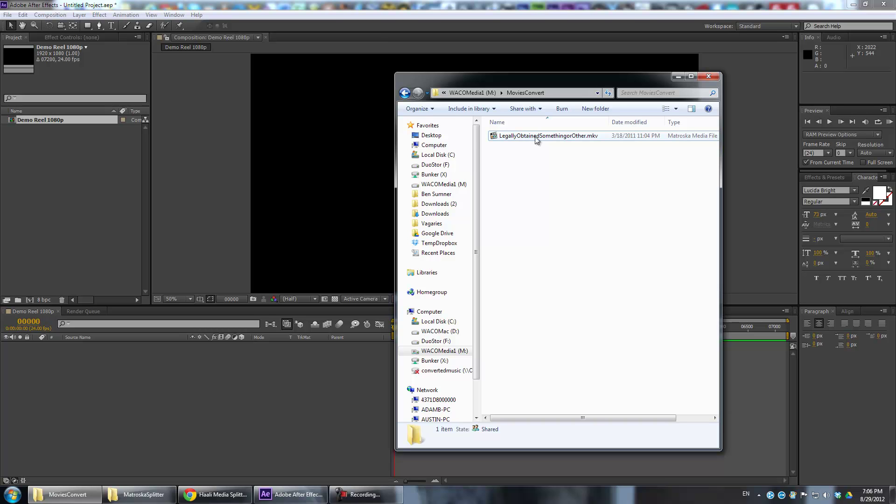
Step: Delete the stray Local Disk (C) shortcut and drag the MKV into the After Effects project
{"action": "left_click_drag", "start_coordinate": [531, 139], "coordinate": [437, 155]}
{"action": "left_click_drag", "start_coordinate": [504, 167], "coordinate": [546, 144]}
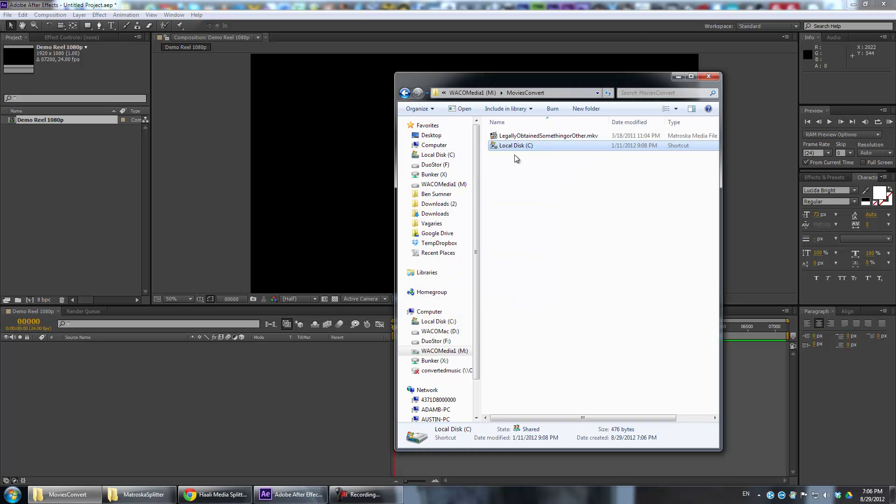
{"action": "key", "text": "Delete"}
{"action": "key", "text": "Return"}
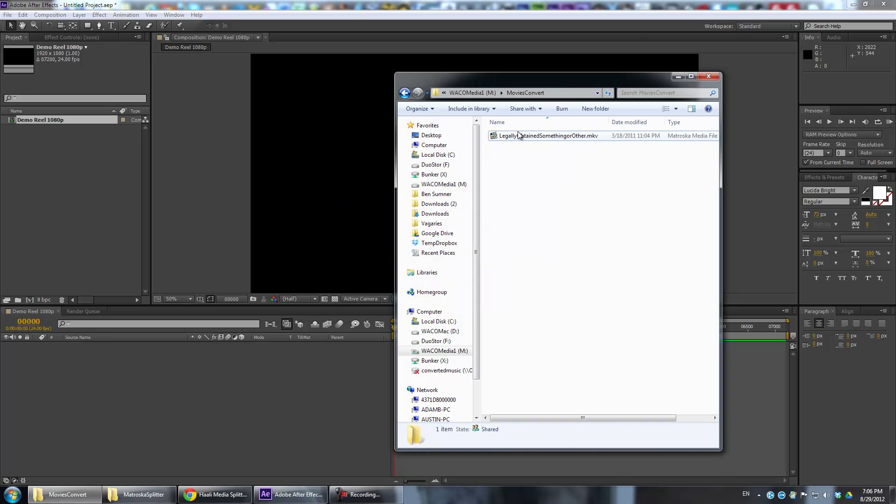
{"action": "left_click_drag", "start_coordinate": [519, 137], "coordinate": [50, 164]}
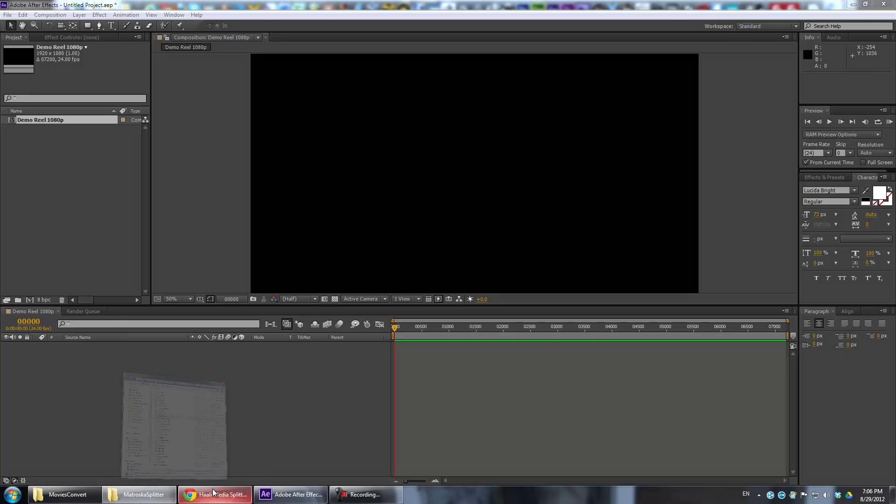
Step: Minimize the MatroskaSplitter folder and move the MoviesConvert window to the right, MKV deselected
{"action": "left_click", "coordinate": [140, 495]}
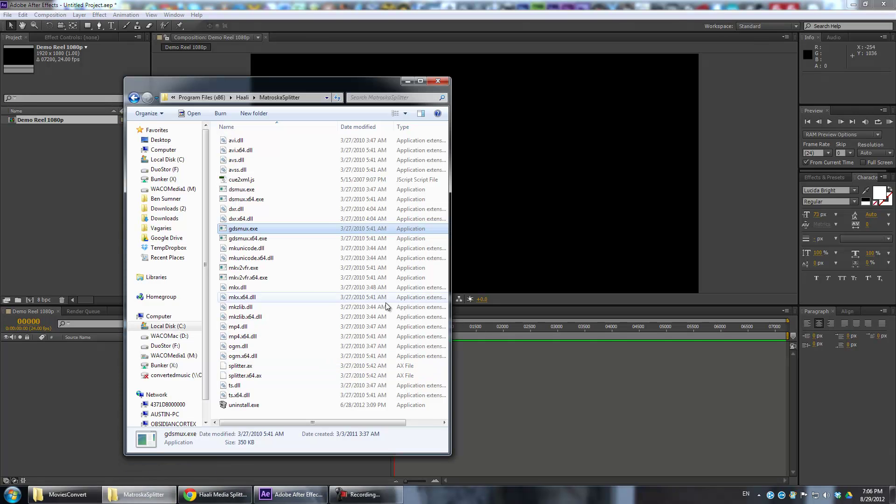
{"action": "left_click", "coordinate": [46, 488]}
{"action": "left_click", "coordinate": [231, 90]}
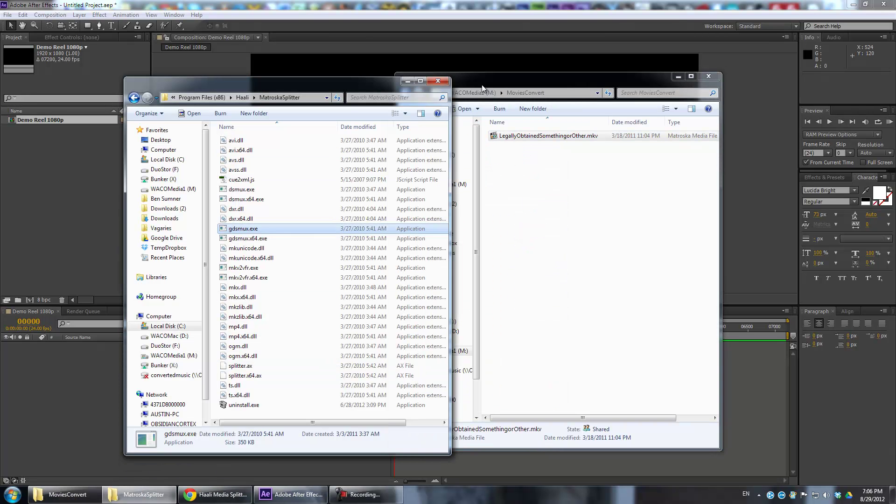
{"action": "left_click_drag", "start_coordinate": [601, 83], "coordinate": [675, 84]}
{"action": "left_click", "coordinate": [407, 81]}
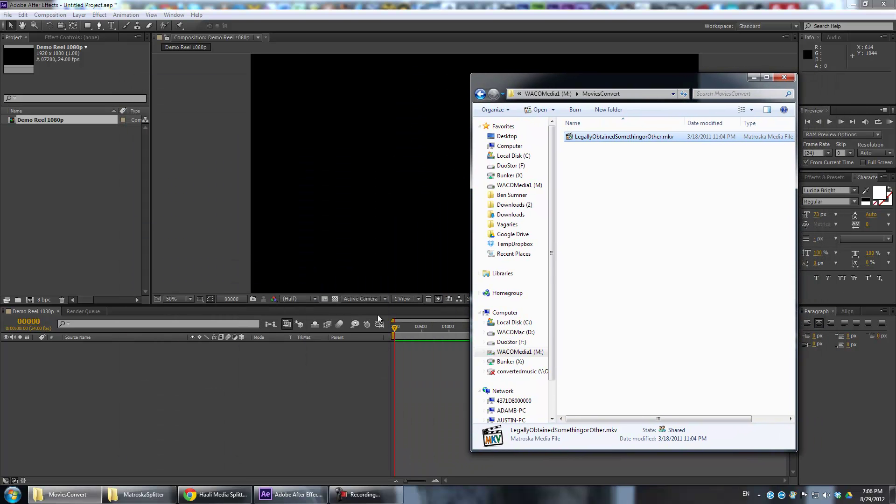
{"action": "left_click_drag", "start_coordinate": [699, 85], "coordinate": [597, 75]}
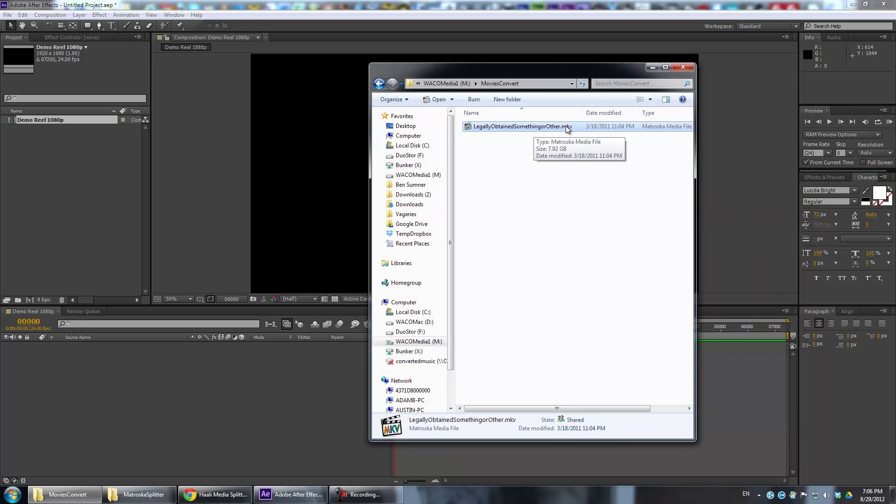
{"action": "left_click", "coordinate": [550, 143]}
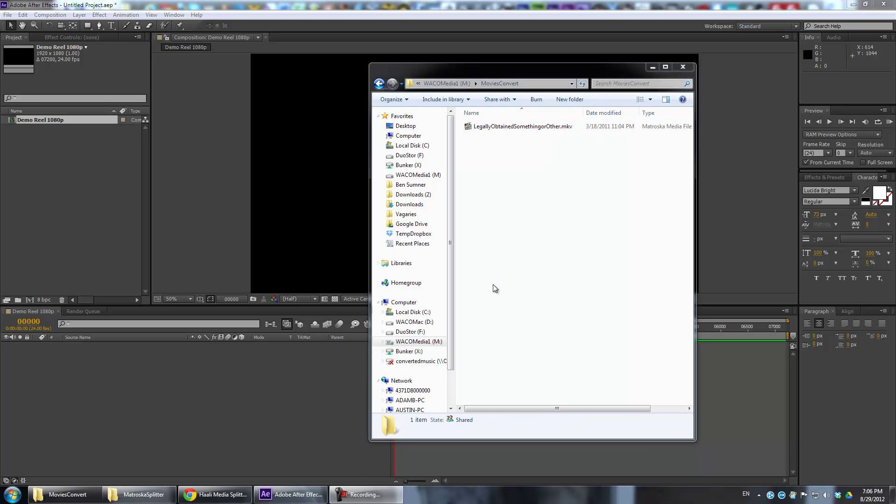
{"action": "left_click_drag", "start_coordinate": [572, 71], "coordinate": [745, 51]}
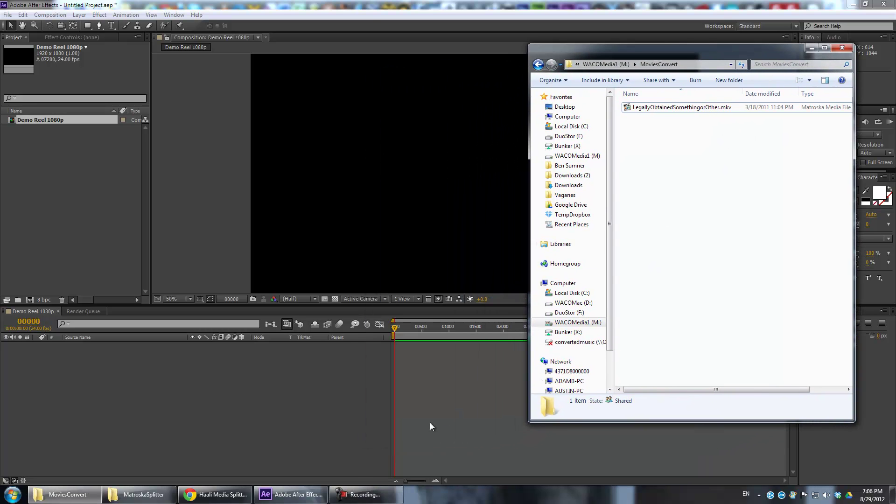
Step: Preview LegallyObtainedSomethingorOther.mkv in Haali Media Player, close it, and drag the MKV toward After Effects
{"action": "double_click", "coordinate": [640, 106]}
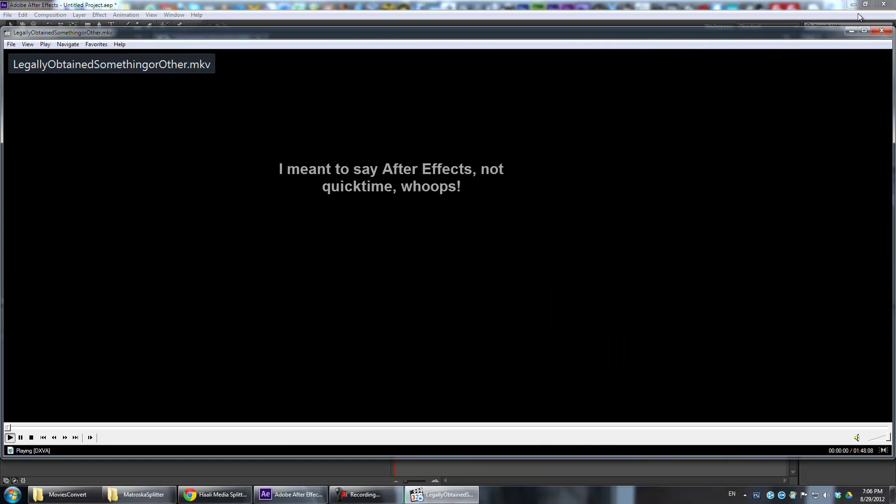
{"action": "left_click", "coordinate": [881, 30]}
{"action": "left_click_drag", "start_coordinate": [716, 107], "coordinate": [94, 161]}
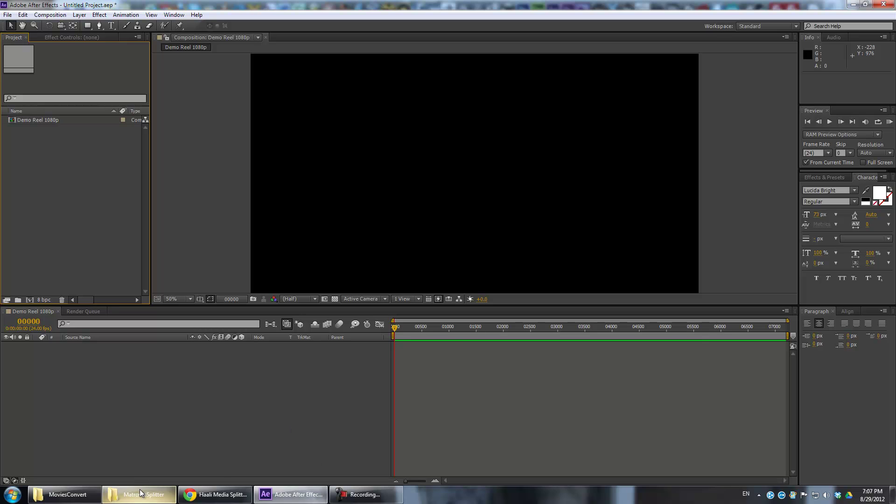
Step: Bring up the MatroskaSplitter and MoviesConvert folders and place MatroskaSplitter beside MoviesConvert
{"action": "mouse_move", "coordinate": [141, 493]}
{"action": "left_click", "coordinate": [154, 439]}
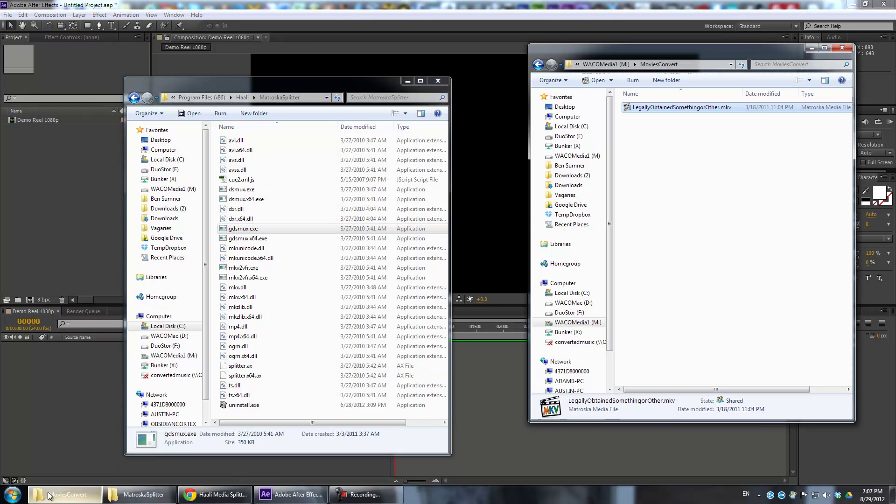
{"action": "left_click", "coordinate": [65, 494]}
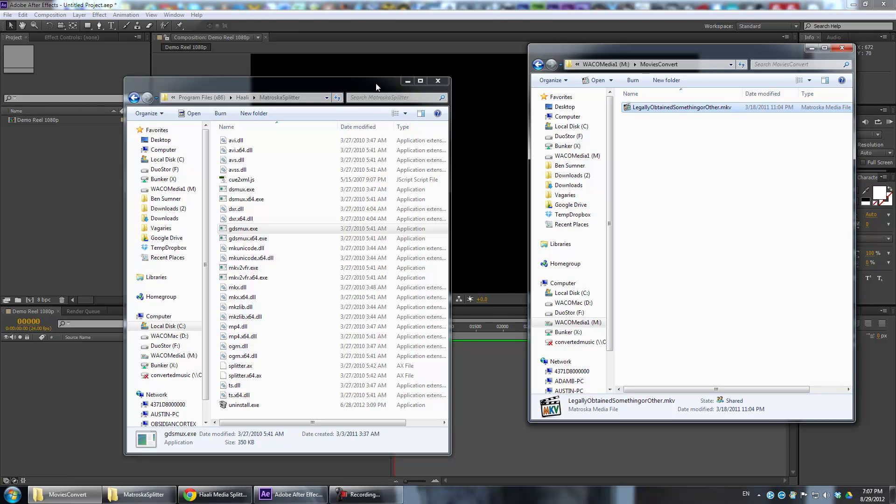
{"action": "left_click_drag", "start_coordinate": [376, 83], "coordinate": [455, 48]}
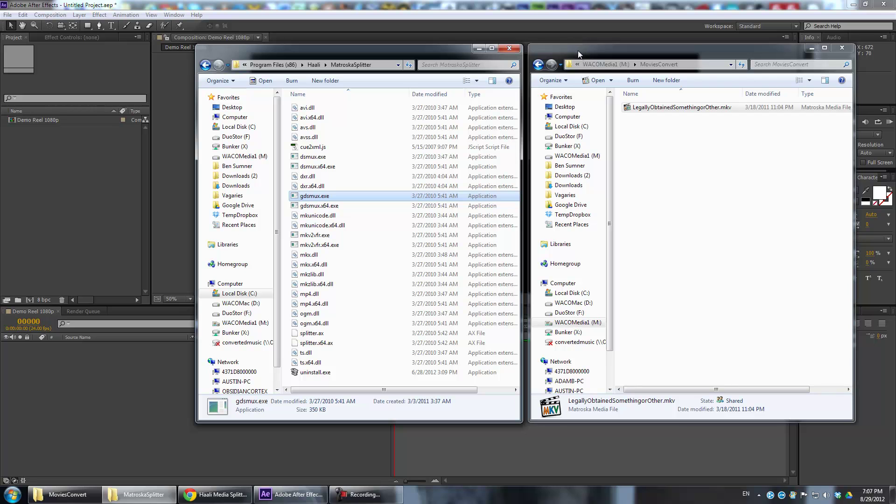
Step: Widen MoviesConvert's Name column so the MKV's full file name shows
{"action": "left_click", "coordinate": [648, 112]}
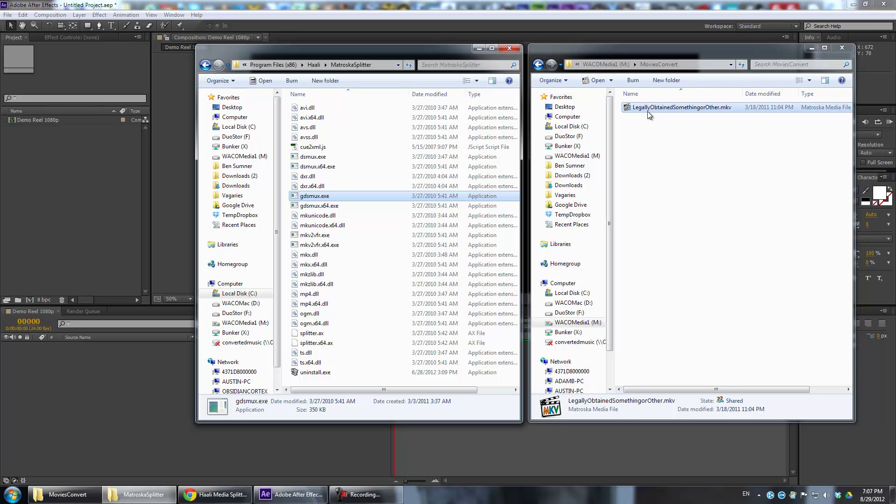
{"action": "left_click", "coordinate": [725, 111]}
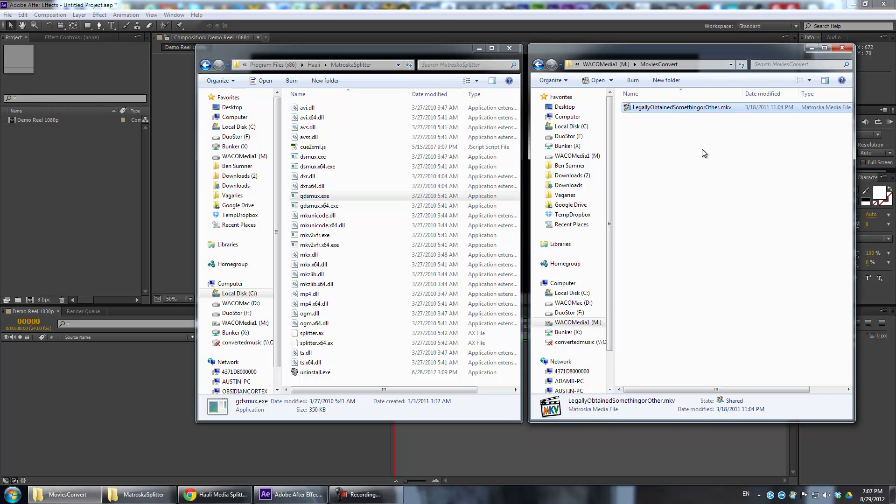
{"action": "left_click", "coordinate": [662, 121]}
{"action": "left_click_drag", "start_coordinate": [696, 52], "coordinate": [696, 55]}
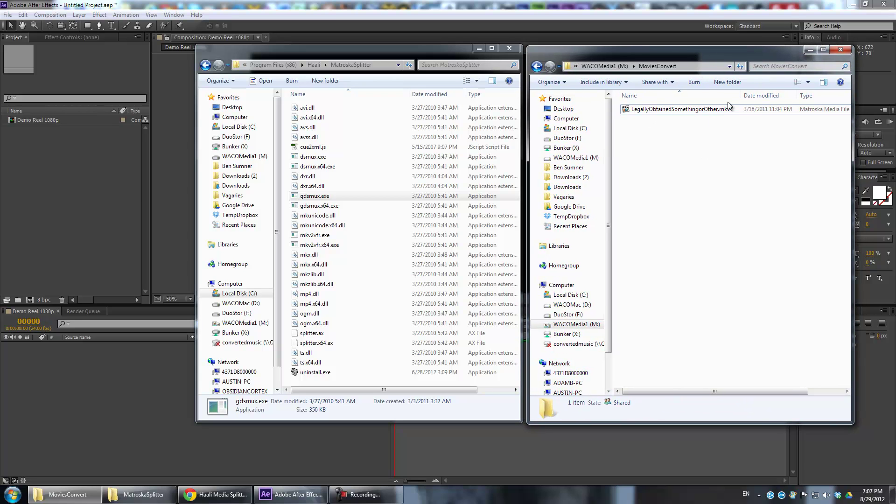
{"action": "left_click_drag", "start_coordinate": [742, 95], "coordinate": [740, 96]}
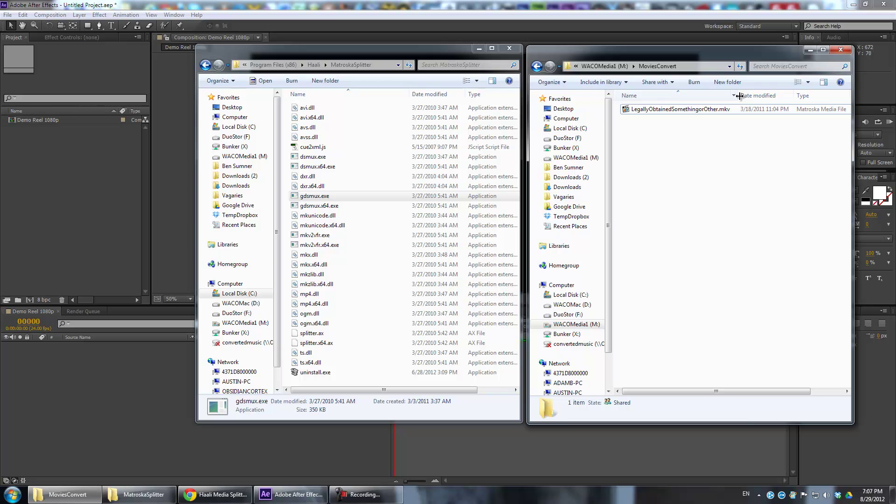
{"action": "left_click", "coordinate": [709, 110]}
{"action": "left_click", "coordinate": [724, 121]}
{"action": "mouse_move", "coordinate": [712, 113]}
{"action": "left_click", "coordinate": [407, 49]}
{"action": "left_click_drag", "start_coordinate": [407, 49], "coordinate": [403, 51]}
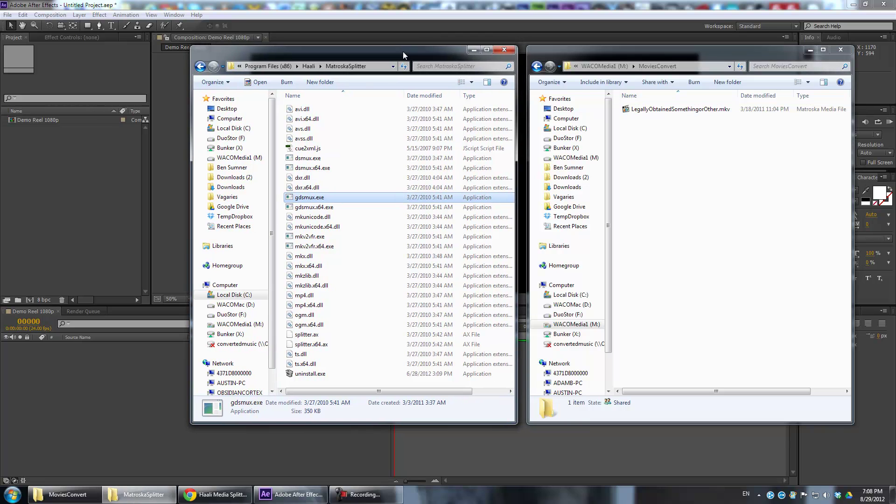
{"action": "left_click_drag", "start_coordinate": [629, 57], "coordinate": [625, 57]}
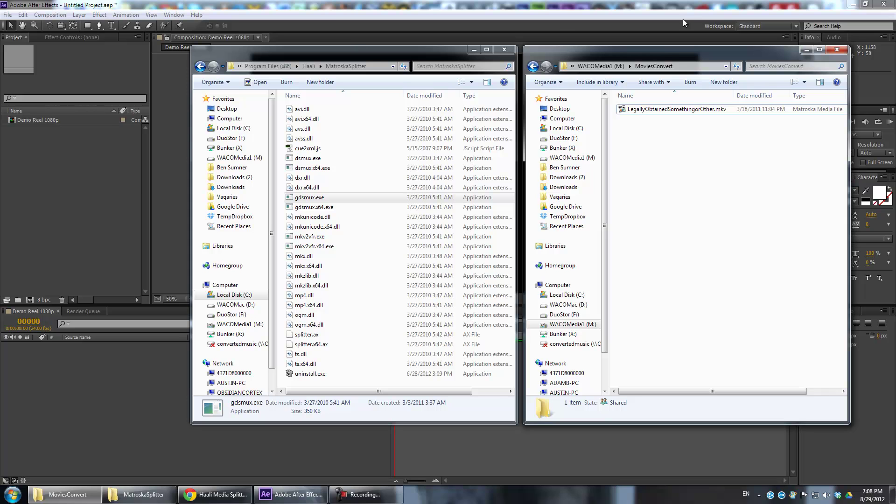
{"action": "left_click_drag", "start_coordinate": [850, 85], "coordinate": [812, 85]}
{"action": "left_click", "coordinate": [718, 111]}
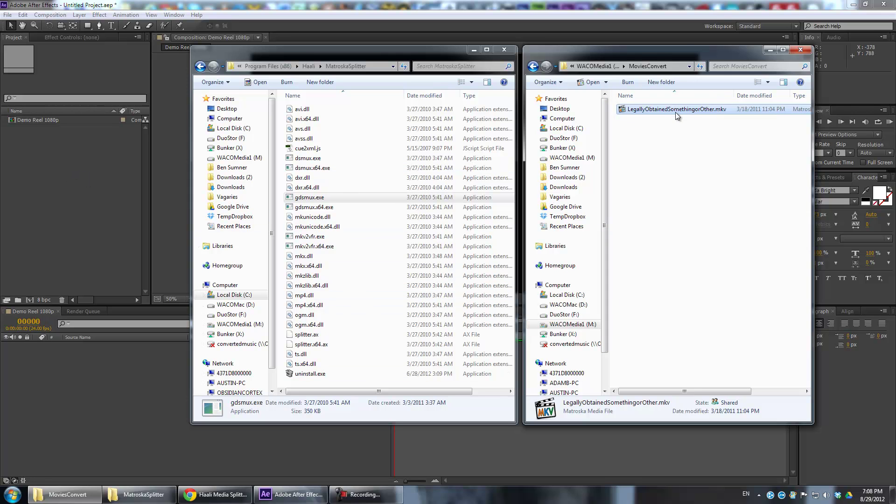
{"action": "left_click", "coordinate": [656, 118]}
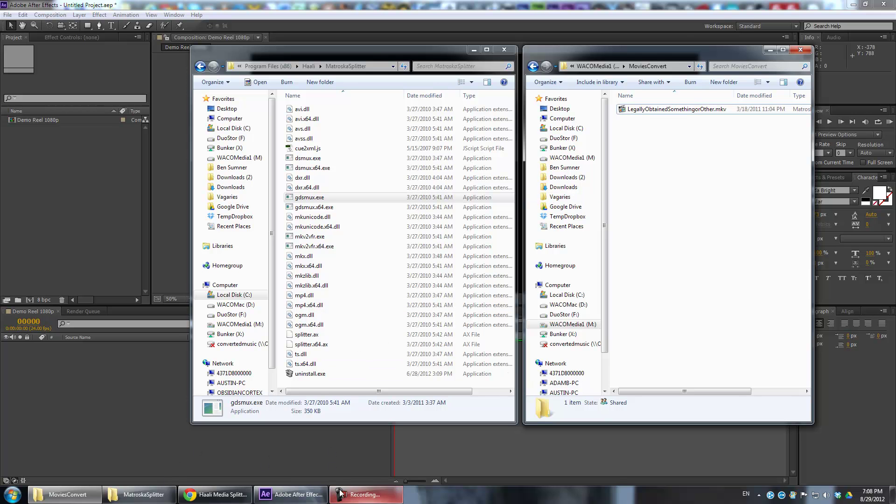
Step: Bring Chrome forward on the Download mkv2vob Here page and position its window
{"action": "left_click", "coordinate": [243, 494]}
{"action": "left_click", "coordinate": [384, 60]}
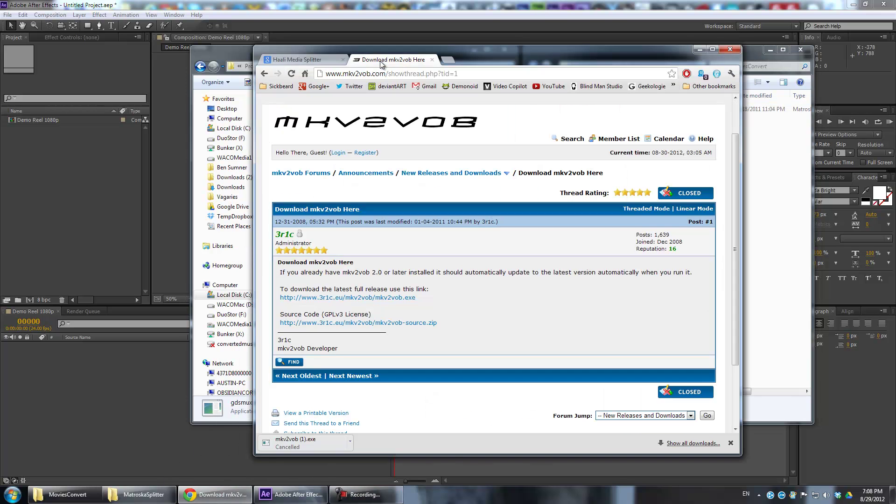
{"action": "left_click_drag", "start_coordinate": [478, 52], "coordinate": [278, 49]}
{"action": "left_click", "coordinate": [88, 52]}
{"action": "left_click", "coordinate": [195, 52]}
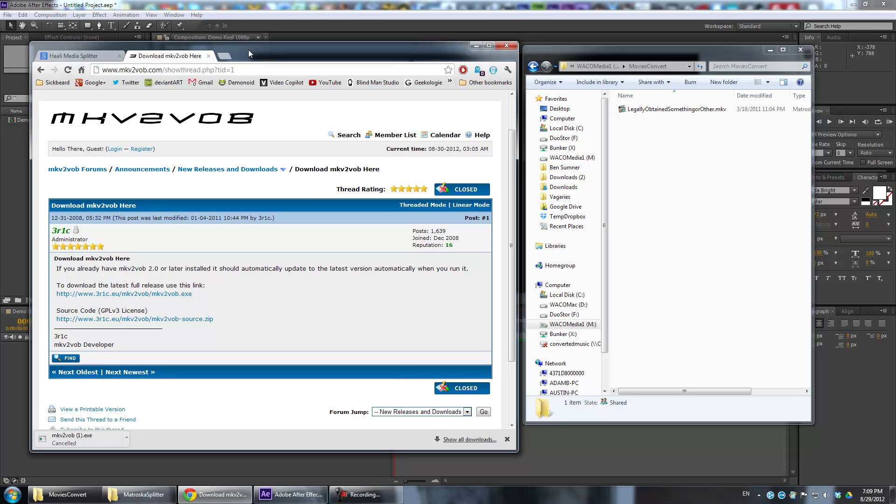
{"action": "left_click_drag", "start_coordinate": [248, 49], "coordinate": [247, 46]}
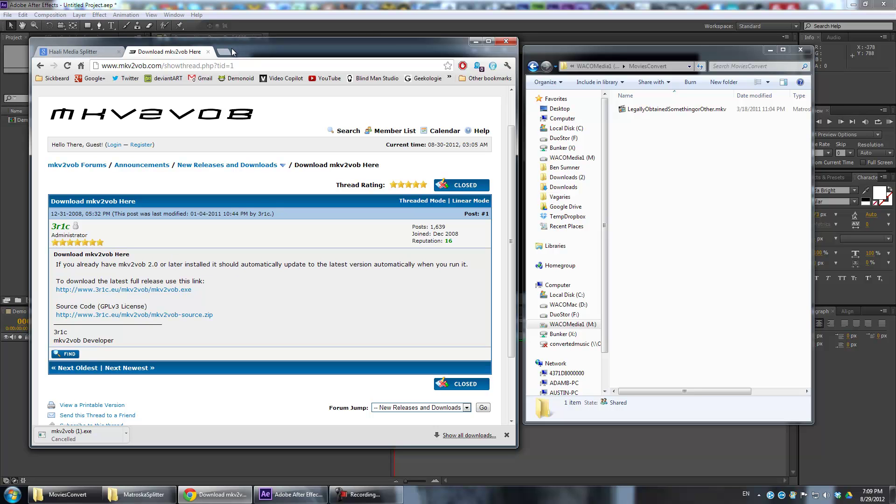
Step: Highlight the line about downloading the latest release, then return to the mkv2vob download page
{"action": "left_click_drag", "start_coordinate": [204, 281], "coordinate": [56, 277]}
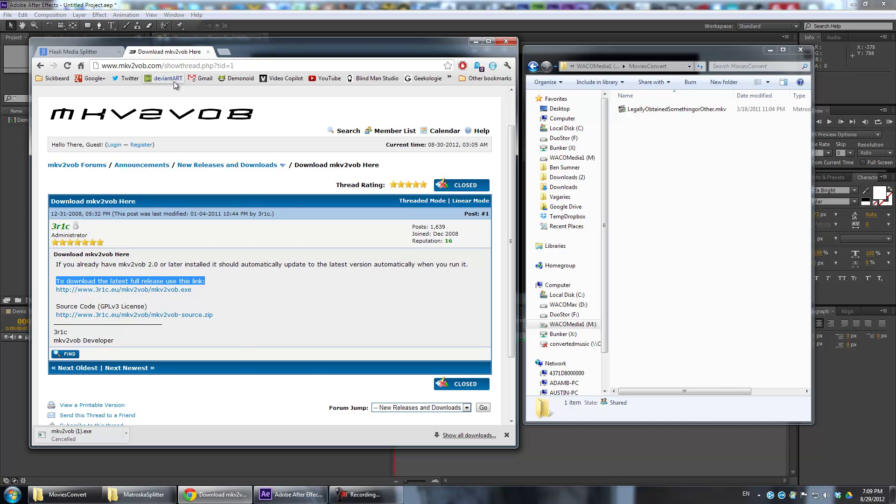
{"action": "left_click_drag", "start_coordinate": [244, 55], "coordinate": [374, 70]}
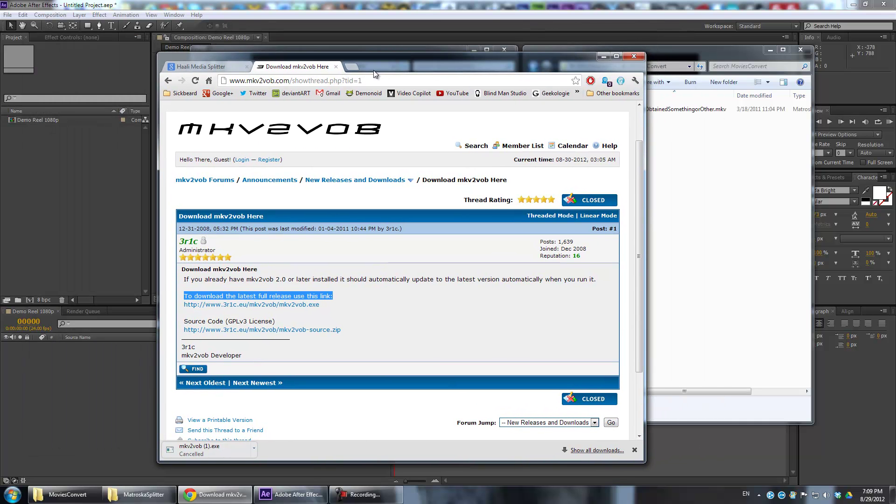
{"action": "left_click_drag", "start_coordinate": [501, 69], "coordinate": [351, 59]}
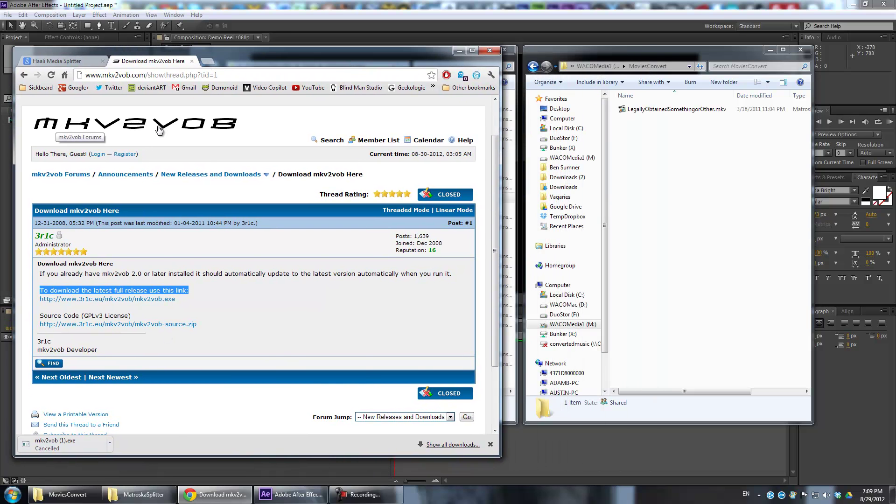
{"action": "left_click", "coordinate": [212, 274]}
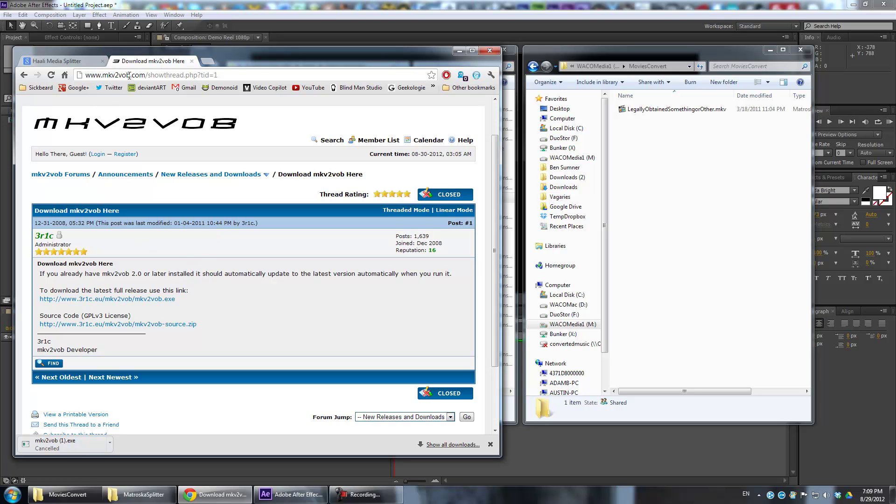
{"action": "left_click", "coordinate": [71, 63]}
{"action": "left_click", "coordinate": [127, 62]}
Step: Minimize Chrome and launch mkv2vob from a Start menu search for 'mkv'
{"action": "left_click", "coordinate": [459, 49]}
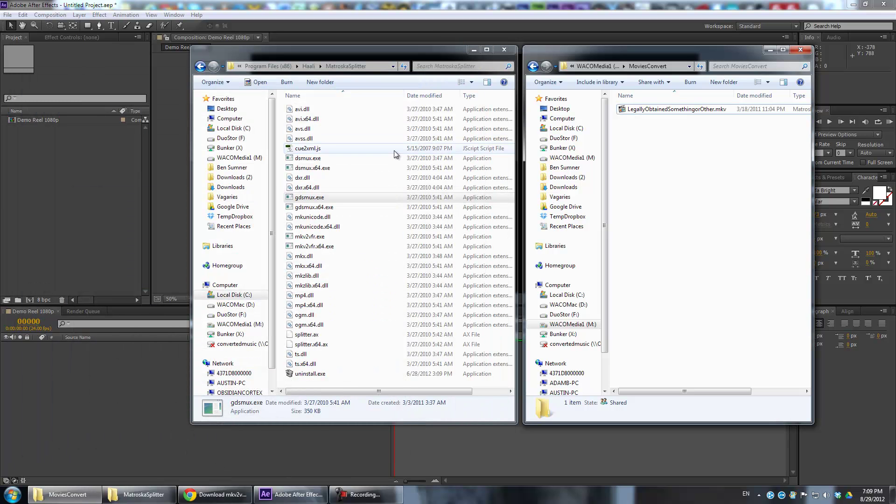
{"action": "key", "text": "super"}
{"action": "type", "text": "mkv"}
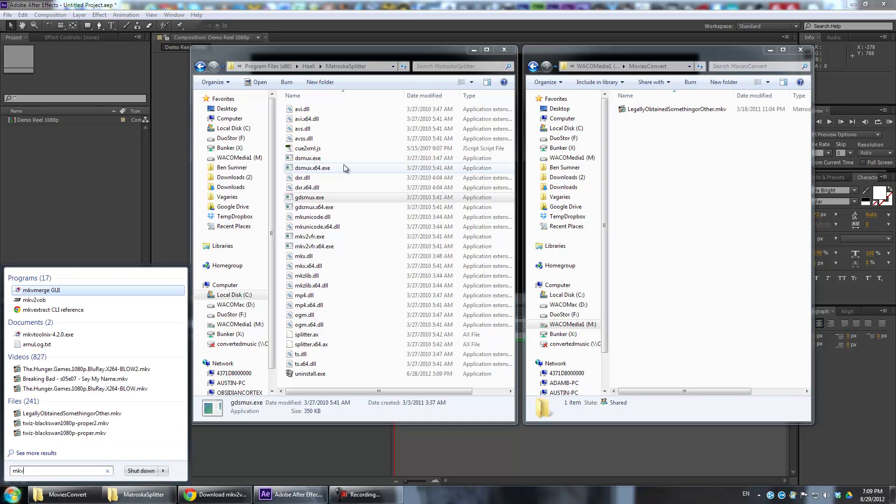
{"action": "key", "text": "Down"}
{"action": "key", "text": "Return"}
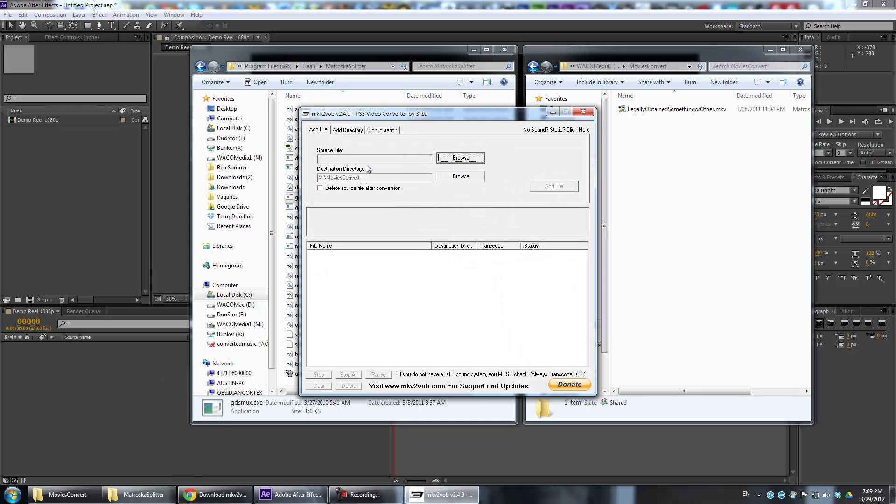
Step: Move mkv2vob left, minimize MatroskaSplitter, and drag the MKV movie into the converter
{"action": "left_click_drag", "start_coordinate": [480, 118], "coordinate": [409, 127]}
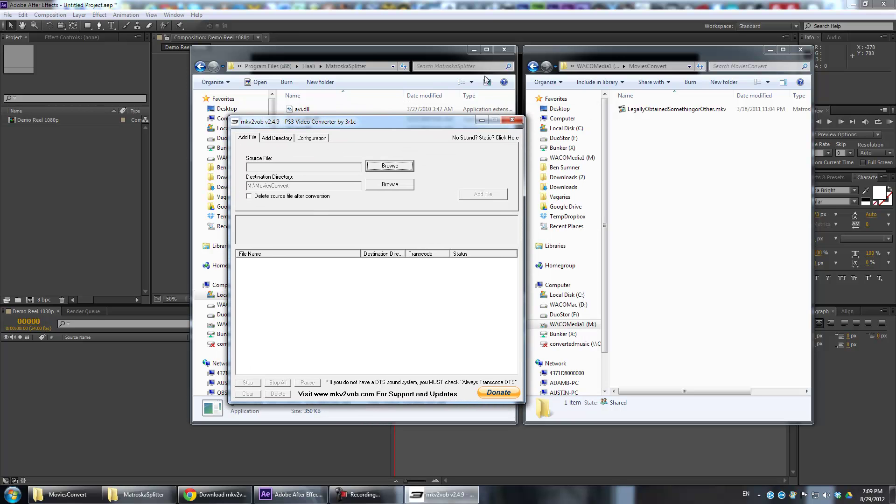
{"action": "left_click", "coordinate": [473, 50]}
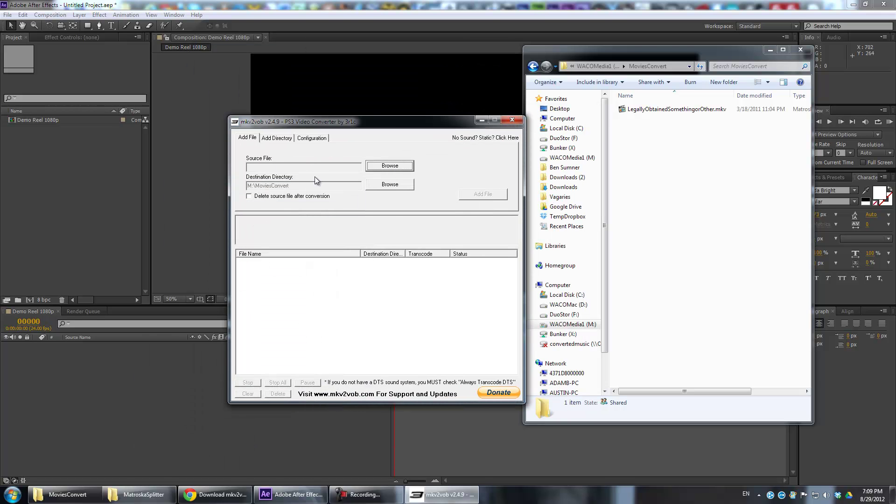
{"action": "left_click_drag", "start_coordinate": [681, 109], "coordinate": [298, 179]}
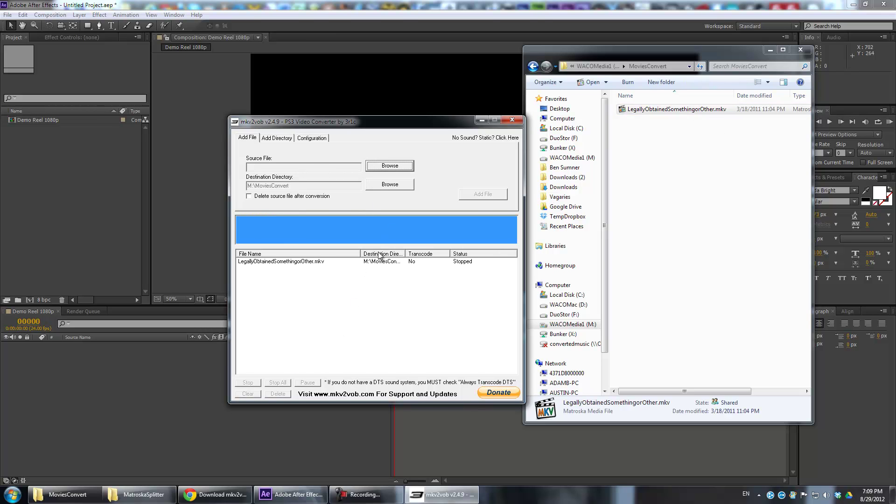
Step: Clear the queued entry and browse to LegallyObtainedSomethingorOther.mkv as the source file
{"action": "left_click", "coordinate": [309, 260]}
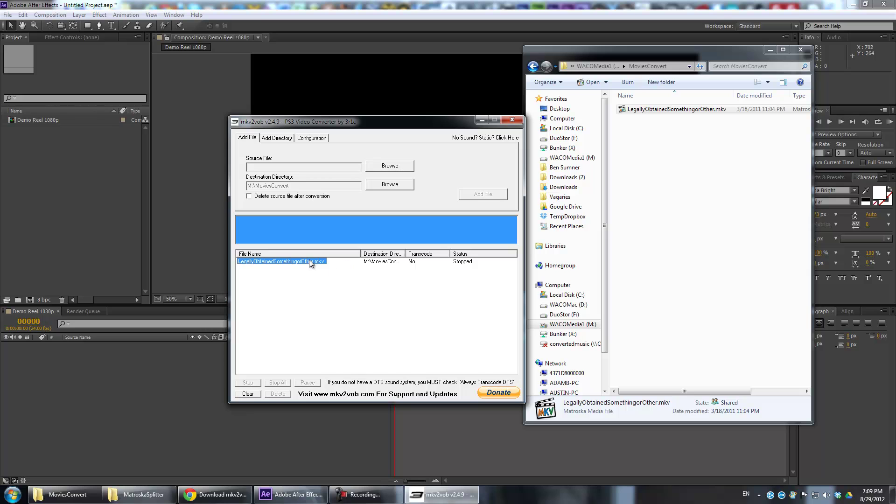
{"action": "left_click", "coordinate": [248, 394]}
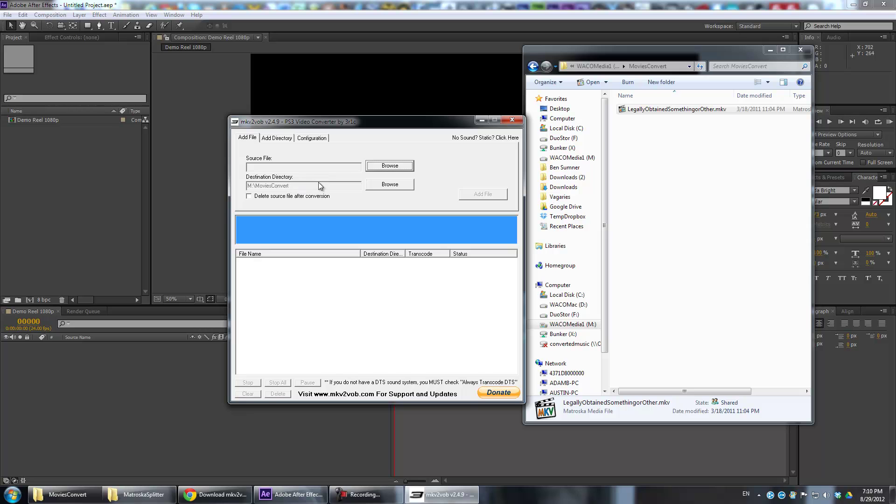
{"action": "left_click", "coordinate": [387, 167]}
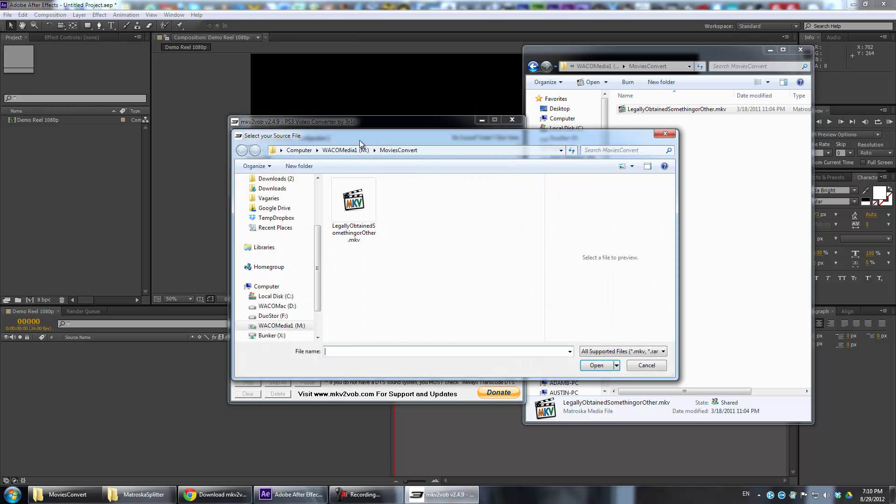
{"action": "left_click", "coordinate": [359, 196]}
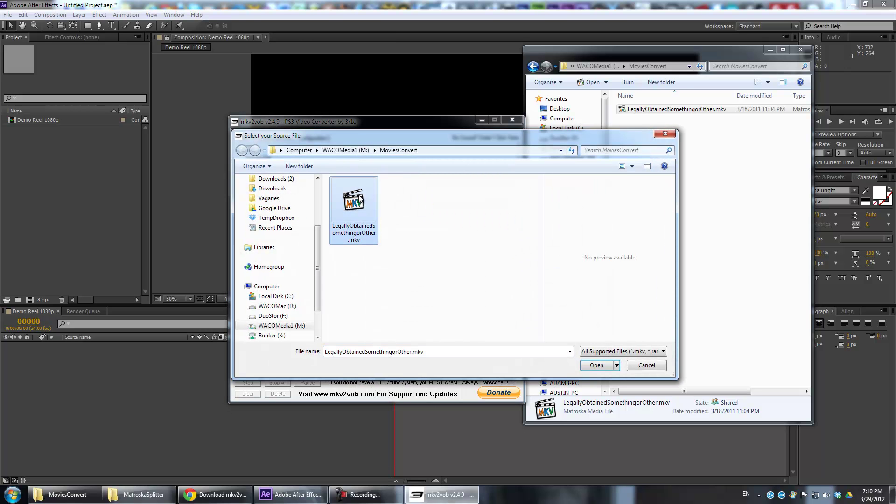
{"action": "left_click", "coordinate": [597, 365]}
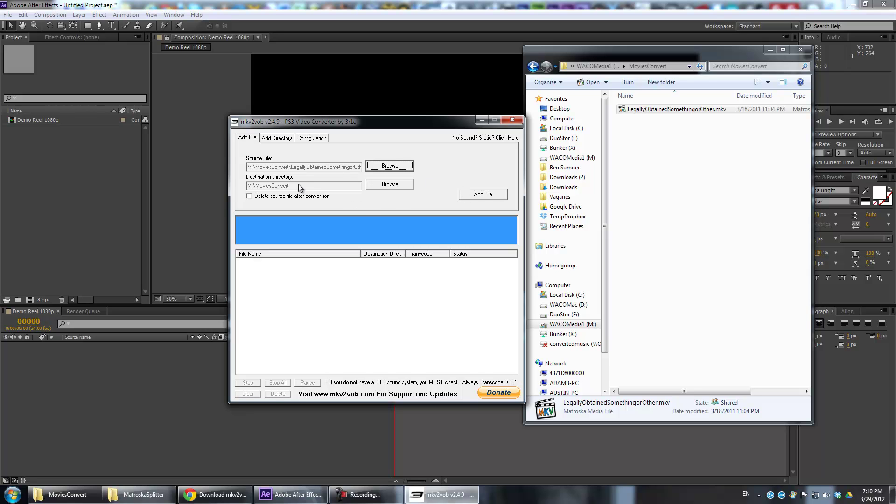
Step: Add the MKV to the queue, starting its DTS-to-AC3 conversion, and move the window up-left
{"action": "left_click", "coordinate": [488, 196]}
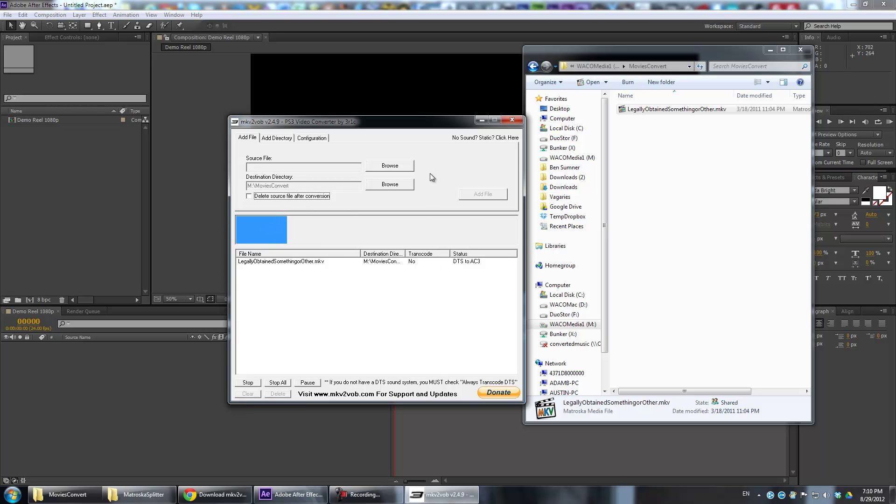
{"action": "left_click_drag", "start_coordinate": [453, 122], "coordinate": [432, 77]}
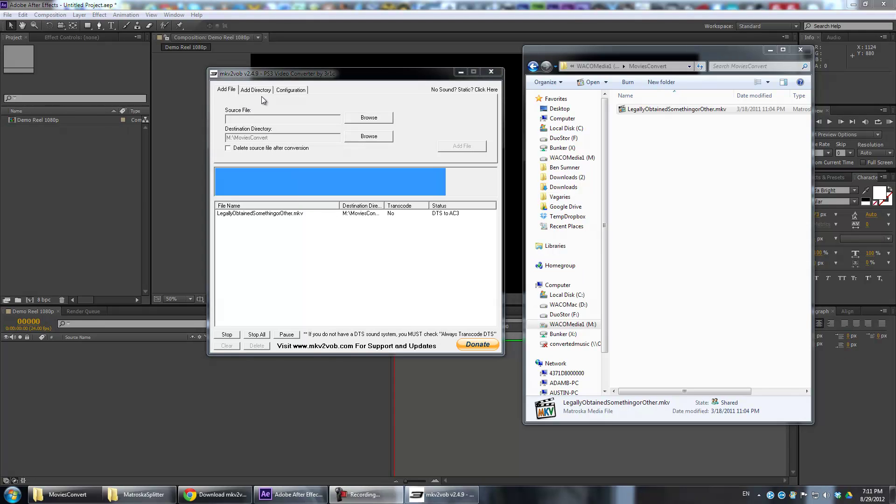
Step: On the Configuration tab, tick Always Transcode DTS and then untick it again
{"action": "left_click", "coordinate": [276, 91]}
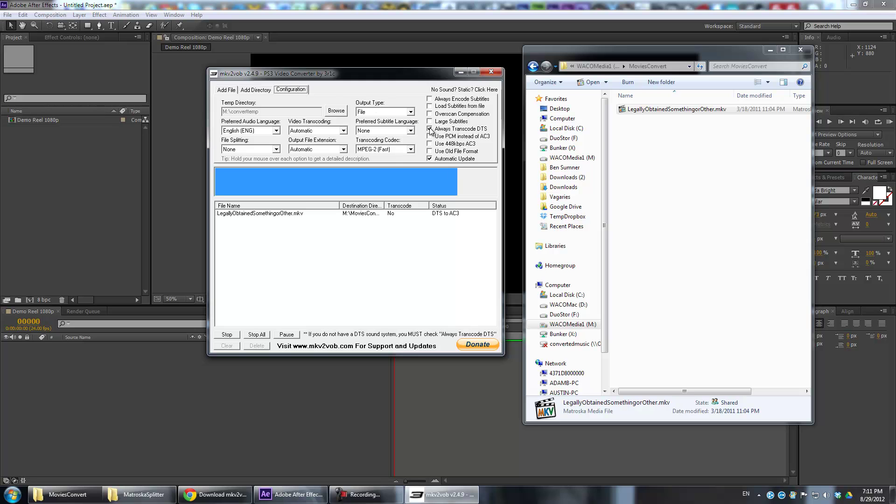
{"action": "mouse_move", "coordinate": [433, 130]}
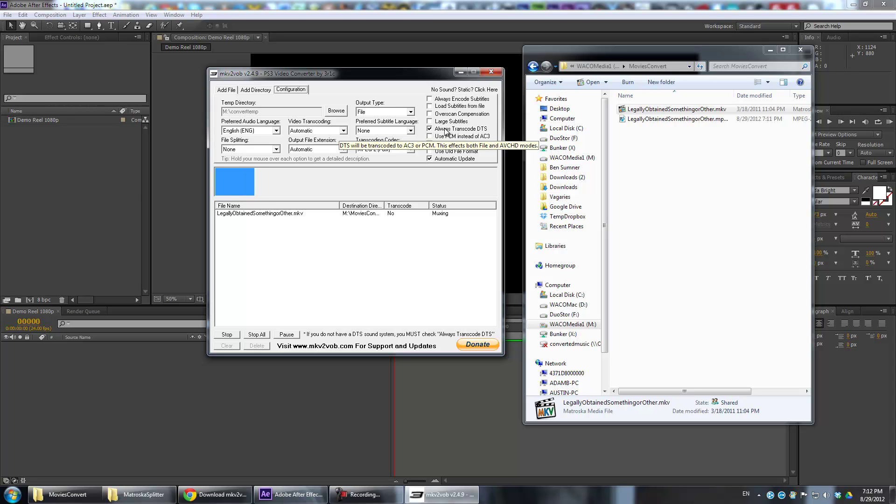
{"action": "left_click", "coordinate": [430, 130]}
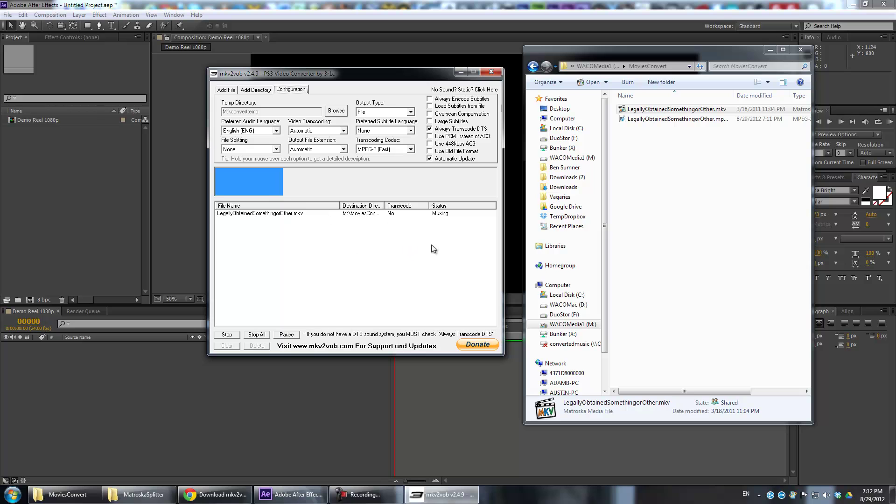
{"action": "left_click", "coordinate": [430, 129]}
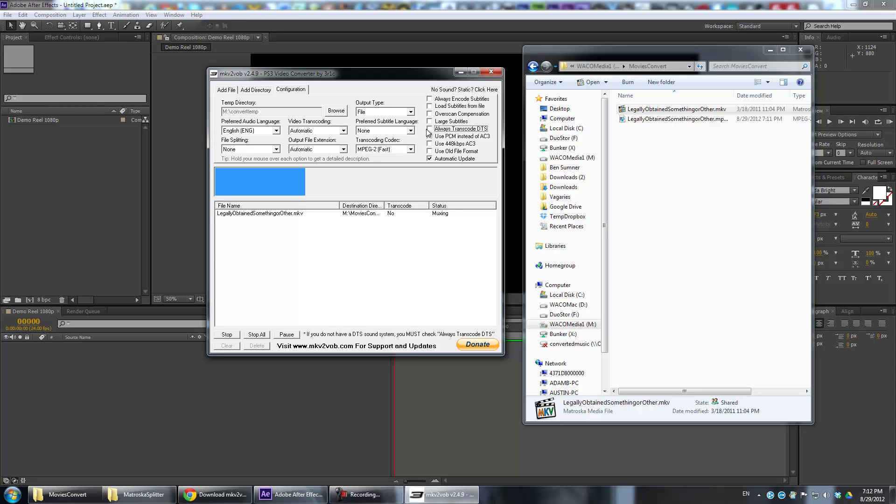
{"action": "mouse_move", "coordinate": [432, 132]}
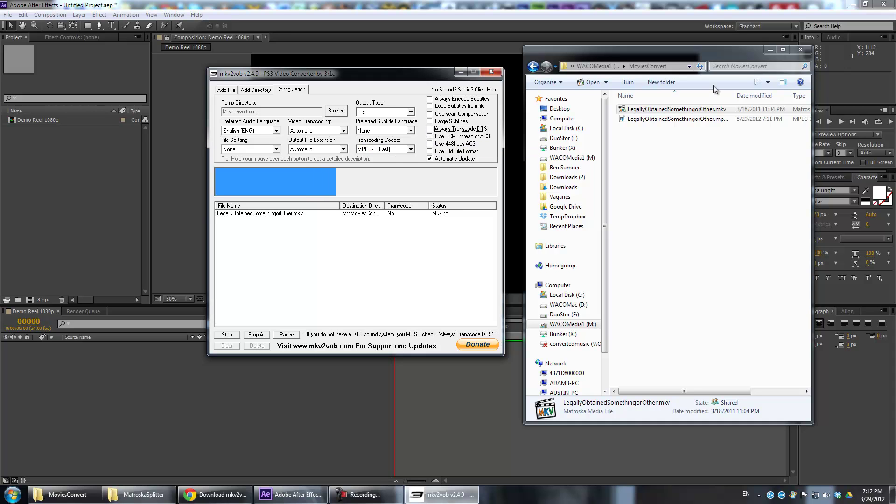
Step: Widen the Name column, select the new .mpg.ts output, and switch mkv2vob back to Add File
{"action": "left_click_drag", "start_coordinate": [734, 94], "coordinate": [750, 93]}
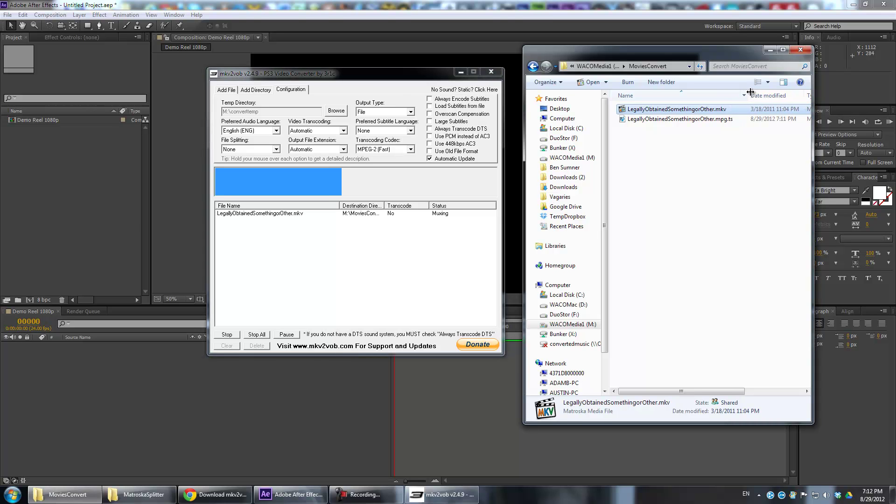
{"action": "left_click", "coordinate": [701, 120]}
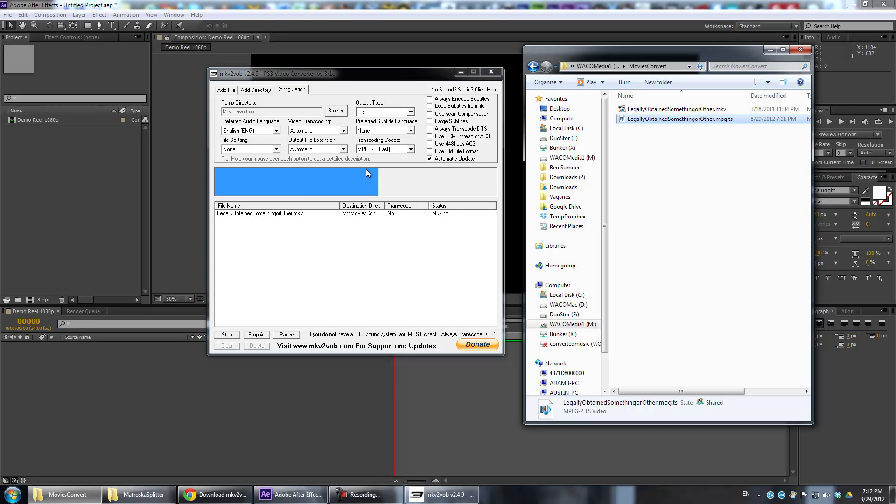
{"action": "left_click", "coordinate": [227, 89]}
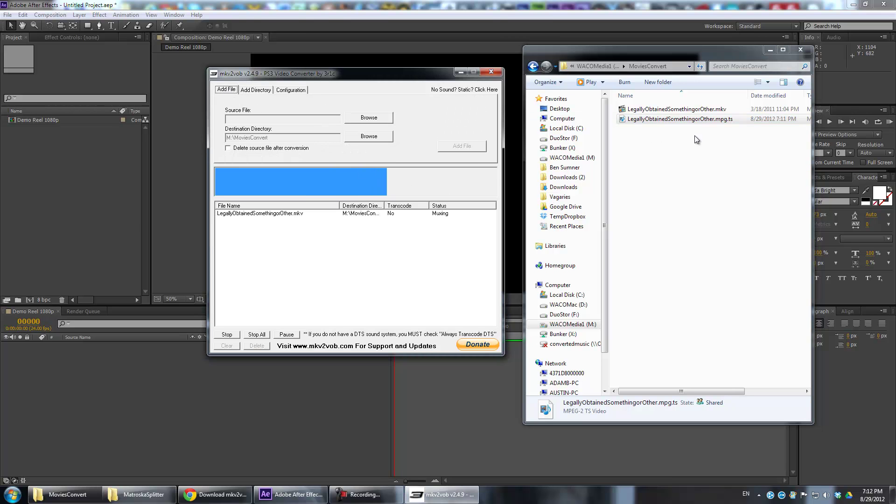
{"action": "left_click", "coordinate": [725, 119]}
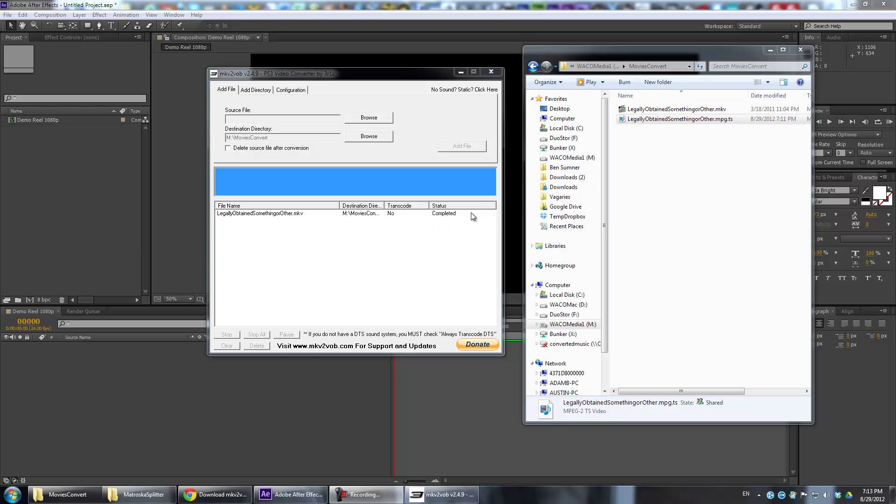
{"action": "left_click", "coordinate": [682, 120]}
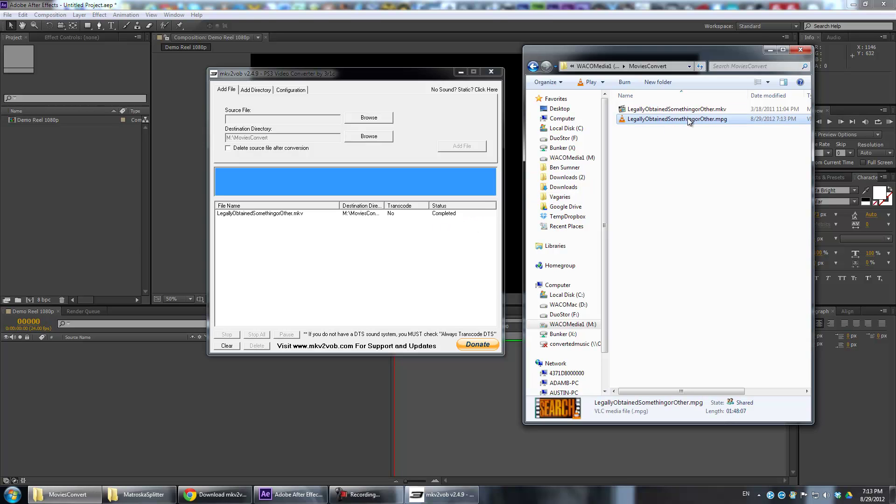
Step: Play the converted LegallyObtainedSomethingorOther.mpg in VLC, then close the player
{"action": "key", "text": "Return"}
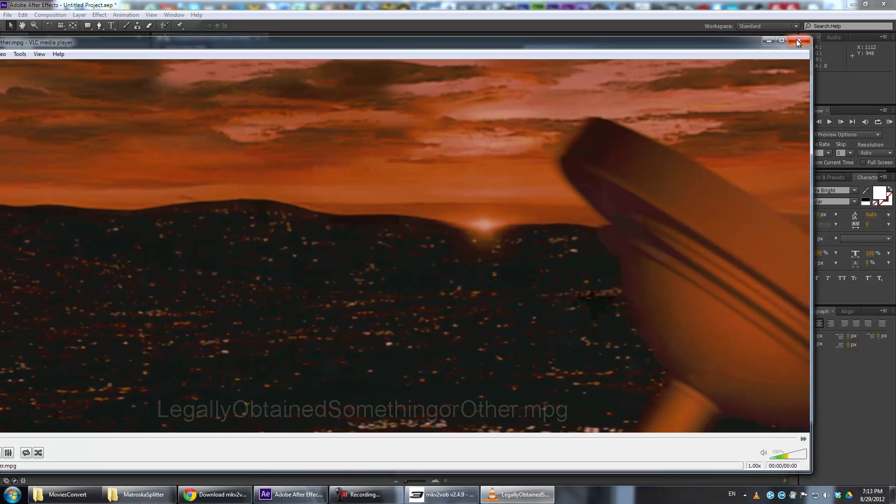
{"action": "left_click", "coordinate": [803, 41]}
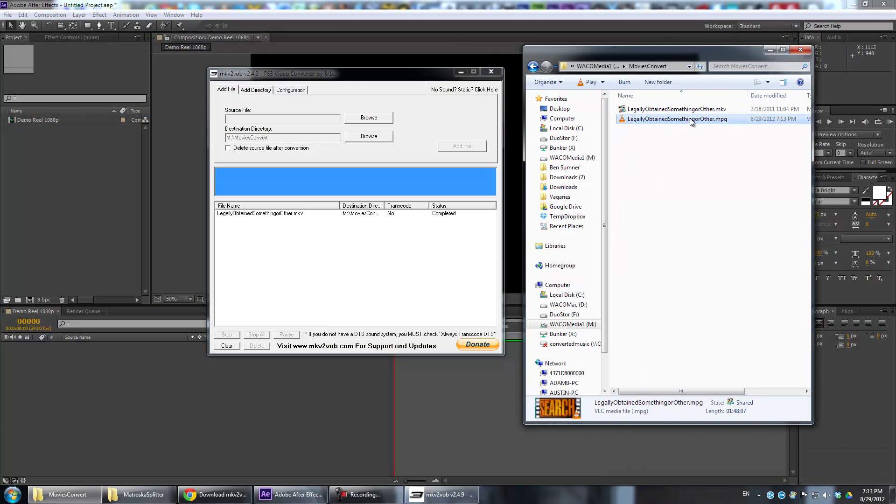
Step: Import the converted .mpg into the project and place it in the Demo Reel 1080p composition
{"action": "left_click", "coordinate": [461, 72]}
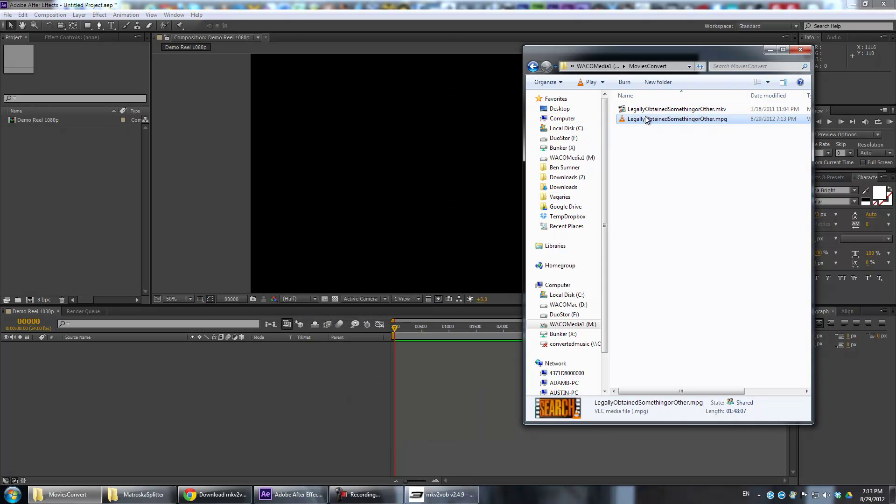
{"action": "left_click_drag", "start_coordinate": [644, 120], "coordinate": [88, 194]}
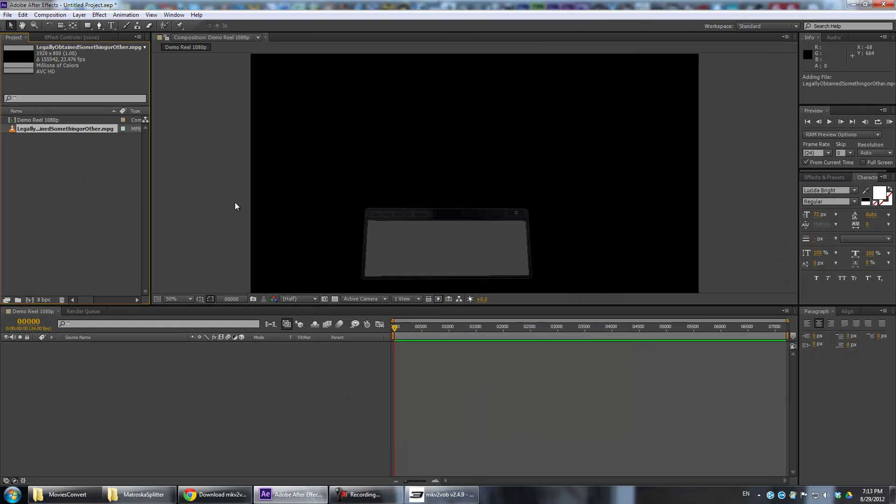
{"action": "left_click_drag", "start_coordinate": [46, 128], "coordinate": [476, 175]}
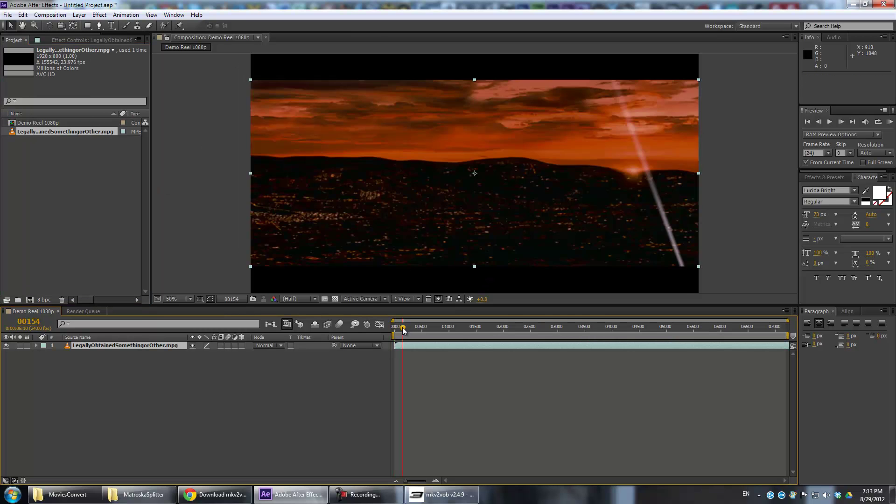
Step: Scrub the composition to frame 00172 and check the layer's Transform properties
{"action": "left_click_drag", "start_coordinate": [399, 331], "coordinate": [403, 331]}
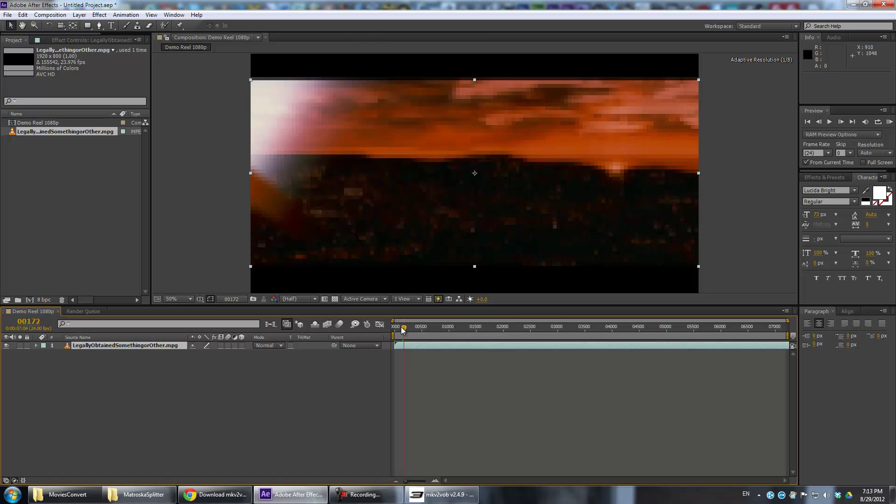
{"action": "left_click", "coordinate": [36, 346]}
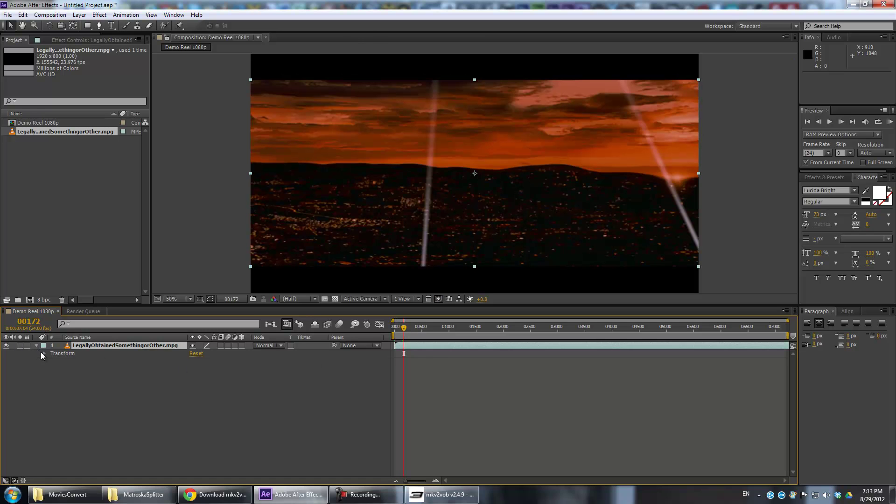
{"action": "left_click", "coordinate": [44, 354]}
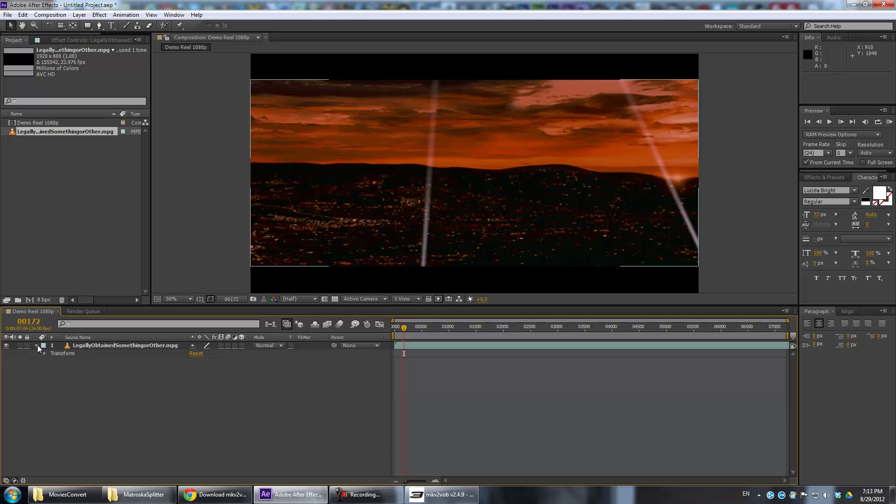
{"action": "left_click", "coordinate": [36, 346]}
{"action": "left_click", "coordinate": [37, 346]}
{"action": "left_click", "coordinate": [36, 346]}
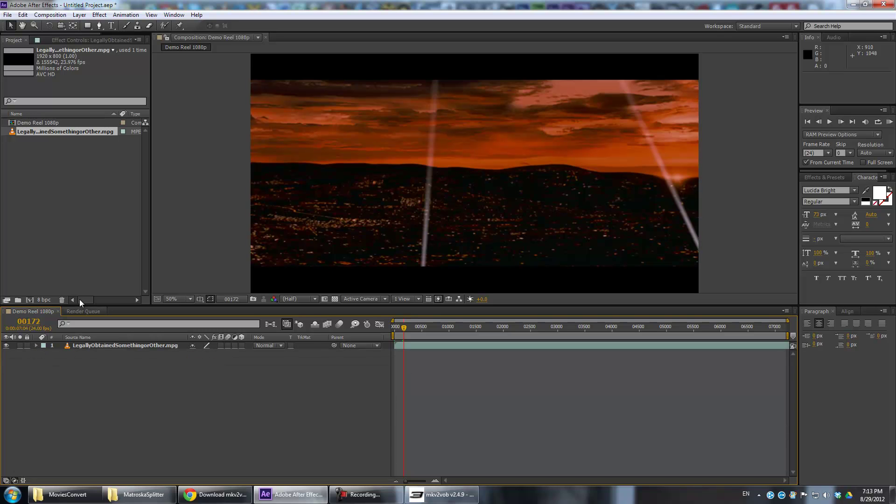
Step: In mkv2vob's Configuration tab, toggle Always Transcode DTS and Use PCM instead of AC3 on, then back off
{"action": "left_click", "coordinate": [447, 496]}
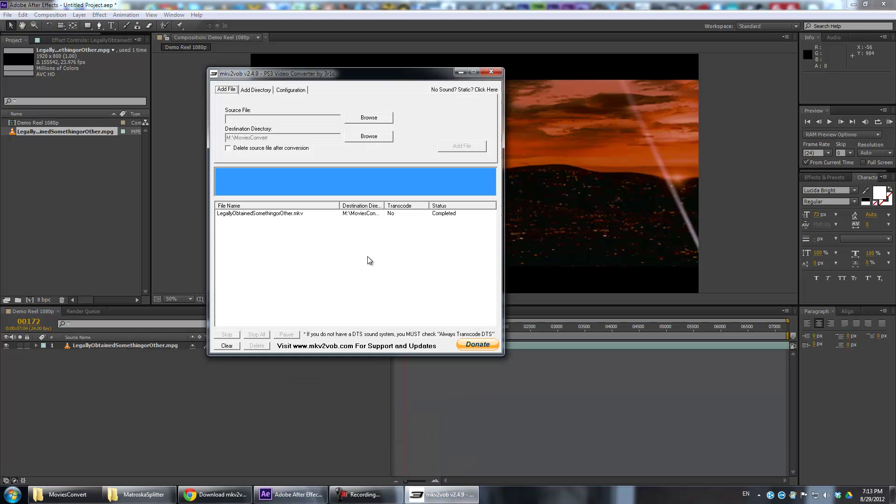
{"action": "left_click", "coordinate": [278, 91]}
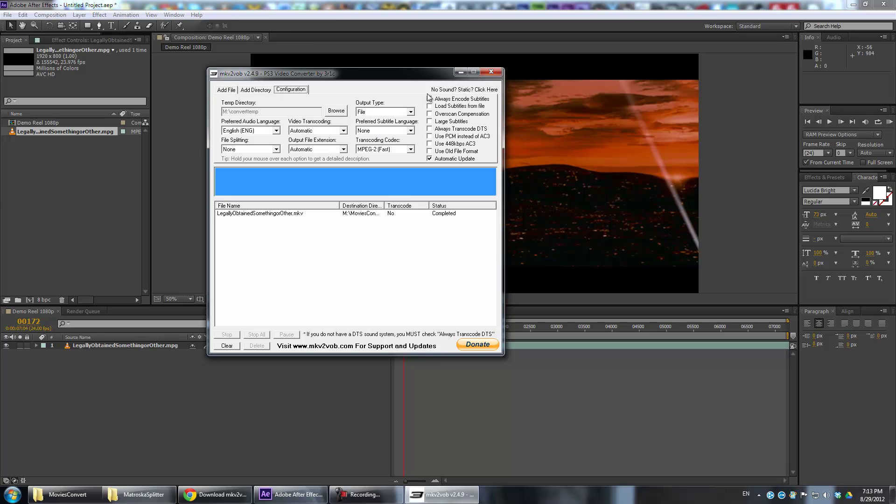
{"action": "left_click", "coordinate": [434, 129]}
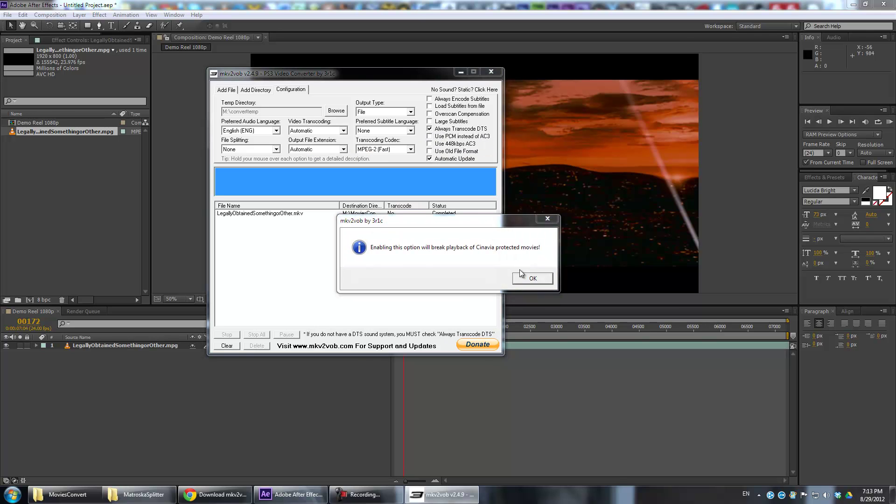
{"action": "key", "text": "Return"}
{"action": "left_click", "coordinate": [432, 136]}
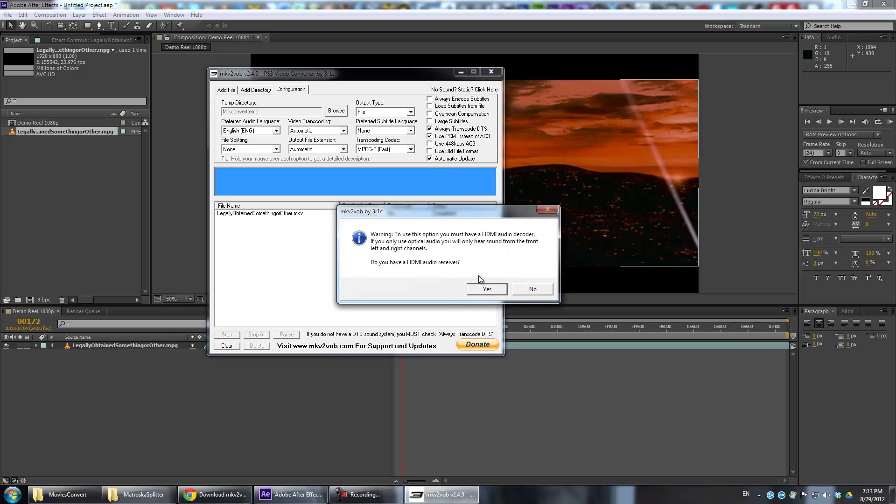
{"action": "left_click", "coordinate": [481, 287]}
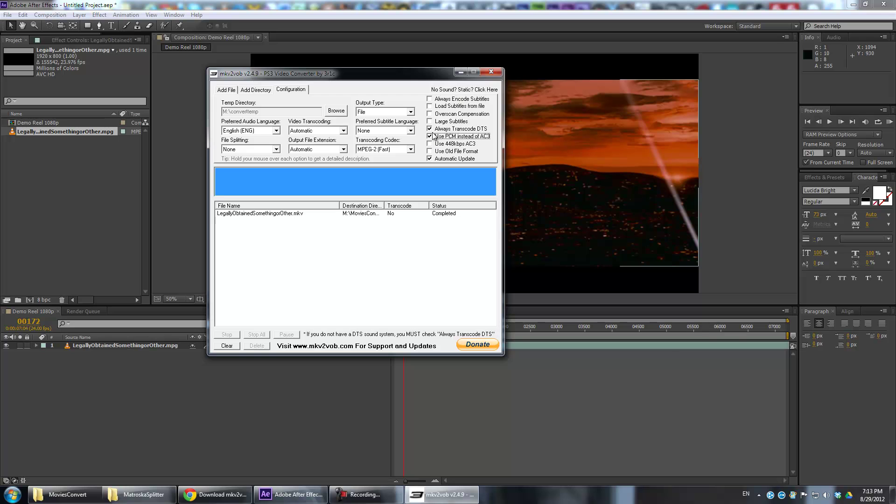
{"action": "left_click", "coordinate": [430, 136]}
{"action": "left_click", "coordinate": [430, 128]}
Step: Leave file splitting at None and the output type as File
{"action": "left_click", "coordinate": [276, 148]}
{"action": "left_click", "coordinate": [279, 148]}
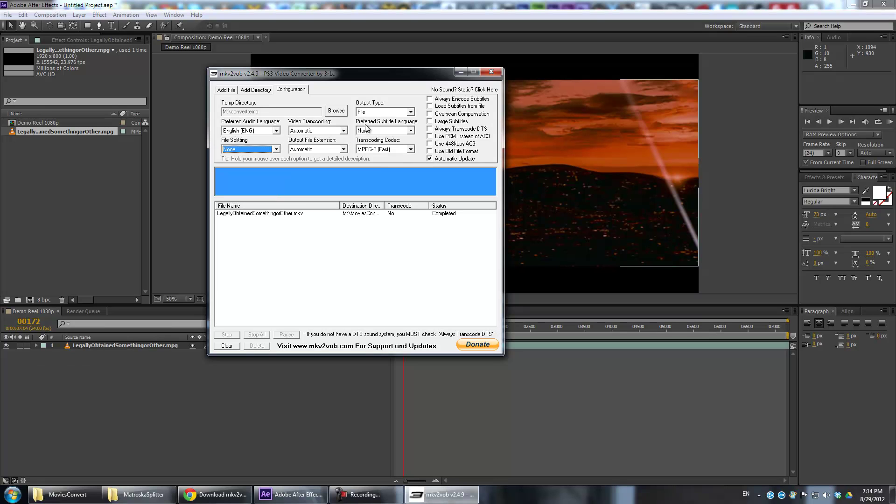
{"action": "left_click", "coordinate": [373, 112]}
{"action": "left_click", "coordinate": [373, 114]}
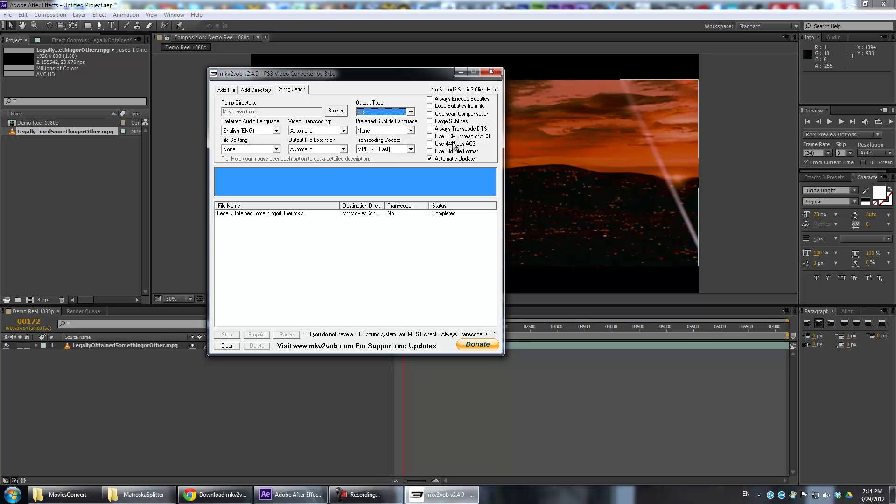
Step: Delete the LegallyObtainedSomethingorOther.mpg footage from the After Effects project, confirming removal of its comp layer
{"action": "left_click", "coordinate": [461, 71]}
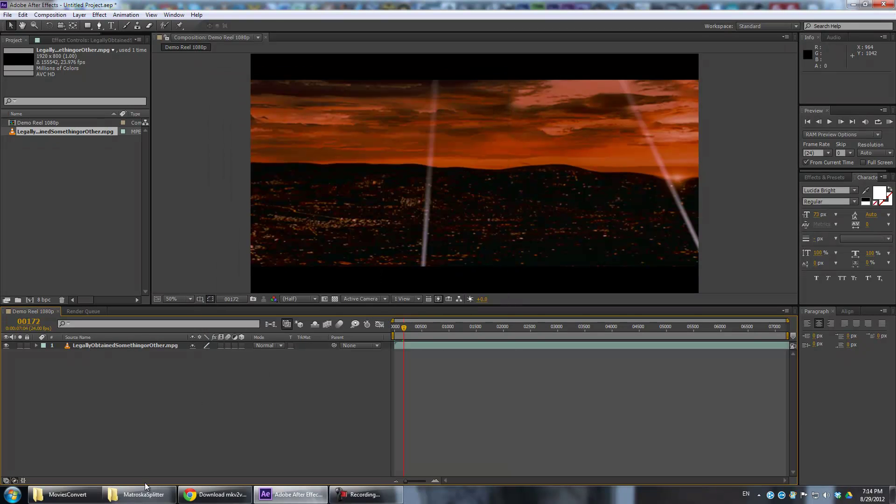
{"action": "left_click", "coordinate": [66, 494]}
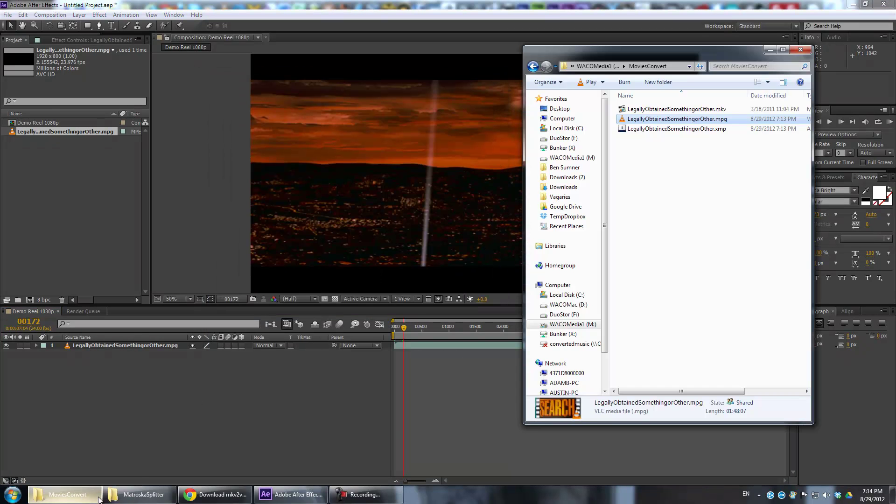
{"action": "left_click", "coordinate": [675, 153]}
{"action": "left_click", "coordinate": [63, 154]}
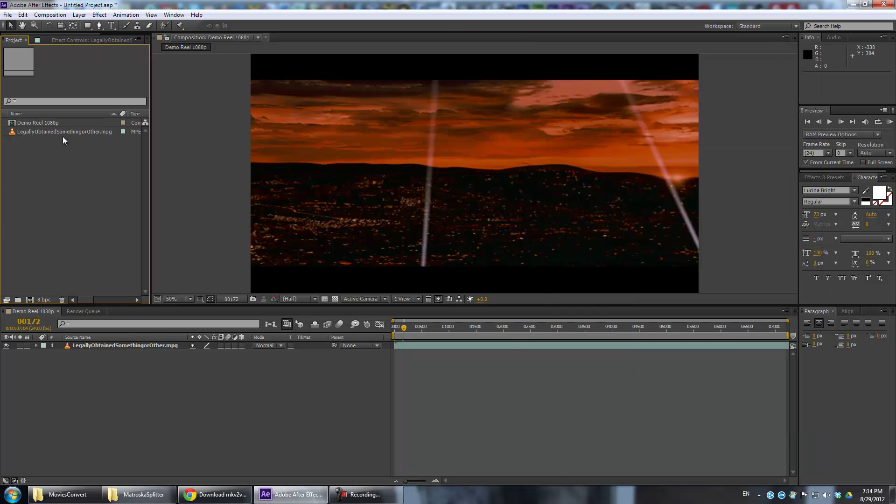
{"action": "left_click", "coordinate": [64, 135]}
{"action": "key", "text": "Delete"}
{"action": "key", "text": "Return"}
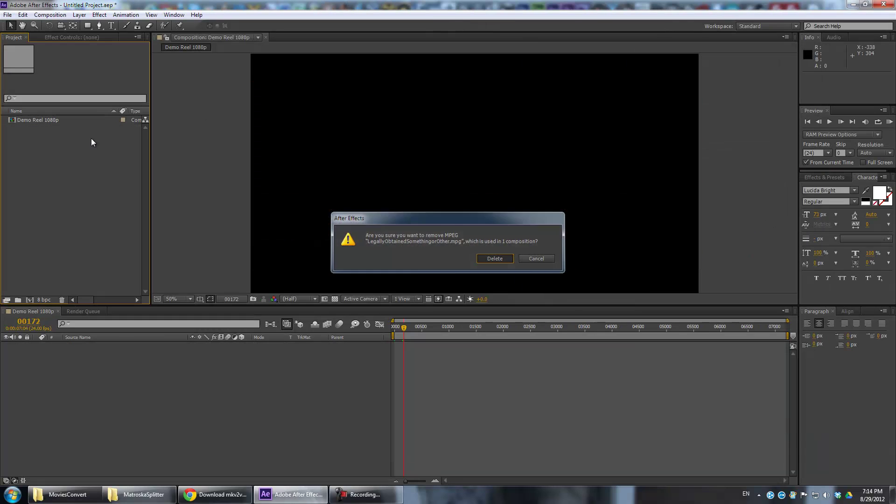
{"action": "left_click", "coordinate": [140, 495]}
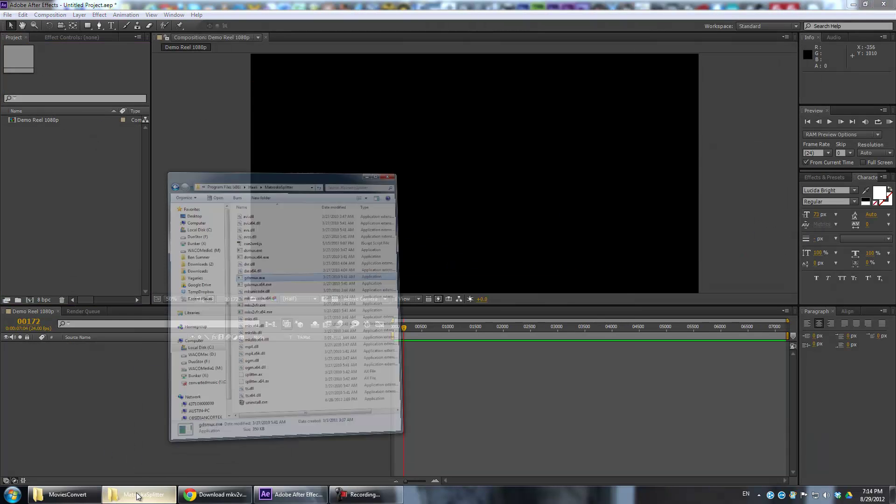
Step: Position Chrome beside the folder window and switch to the Haali Media Splitter page at haali.su/mkv/
{"action": "left_click", "coordinate": [216, 494]}
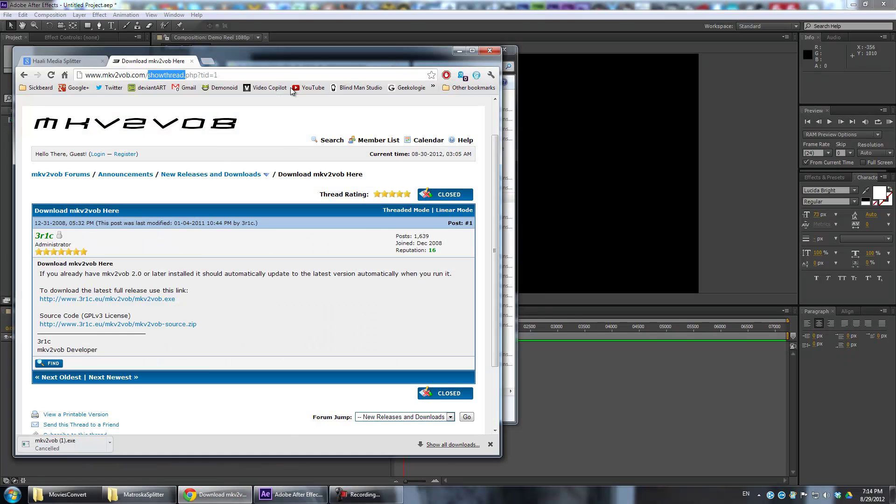
{"action": "left_click_drag", "start_coordinate": [274, 52], "coordinate": [583, 35]}
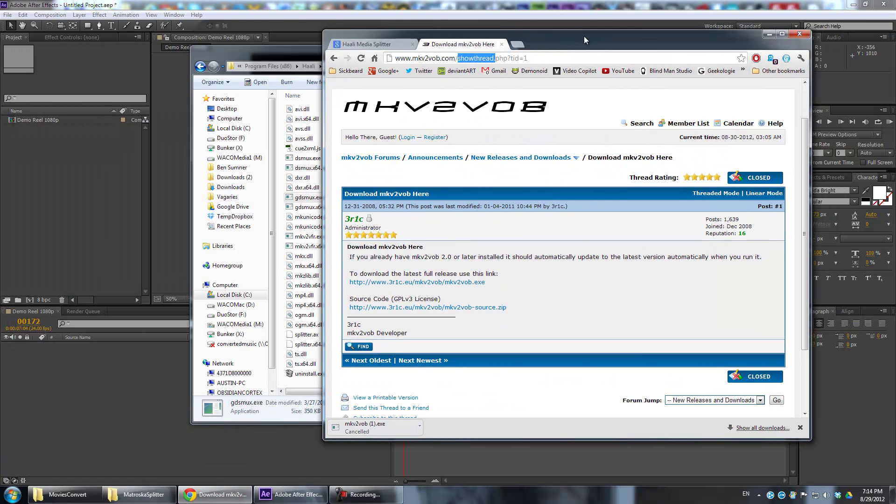
{"action": "left_click", "coordinate": [380, 45]}
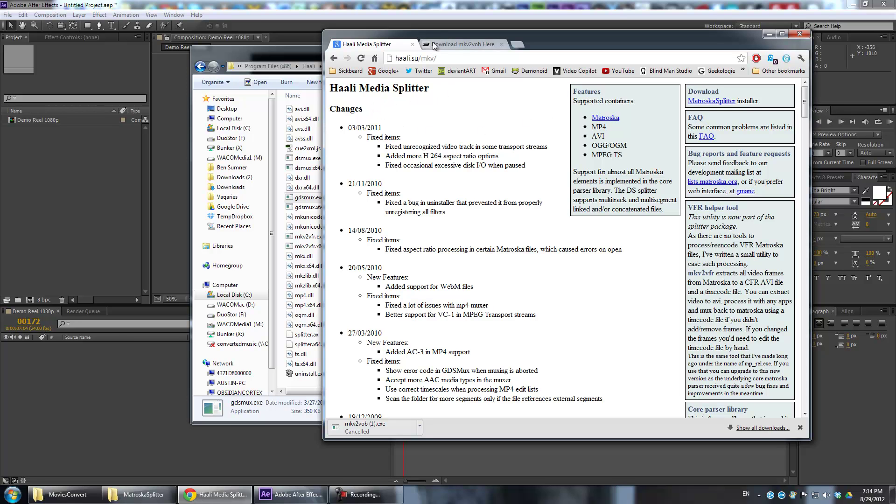
{"action": "left_click_drag", "start_coordinate": [435, 36], "coordinate": [471, 36]}
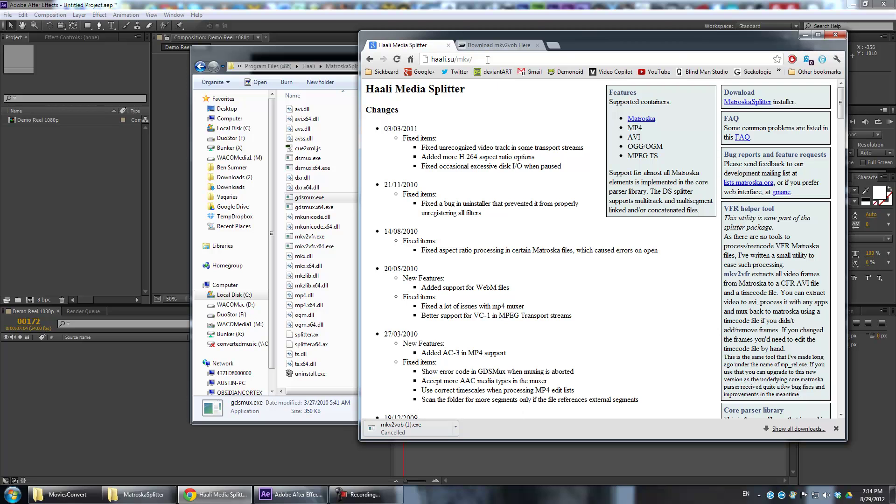
{"action": "left_click", "coordinate": [427, 61]}
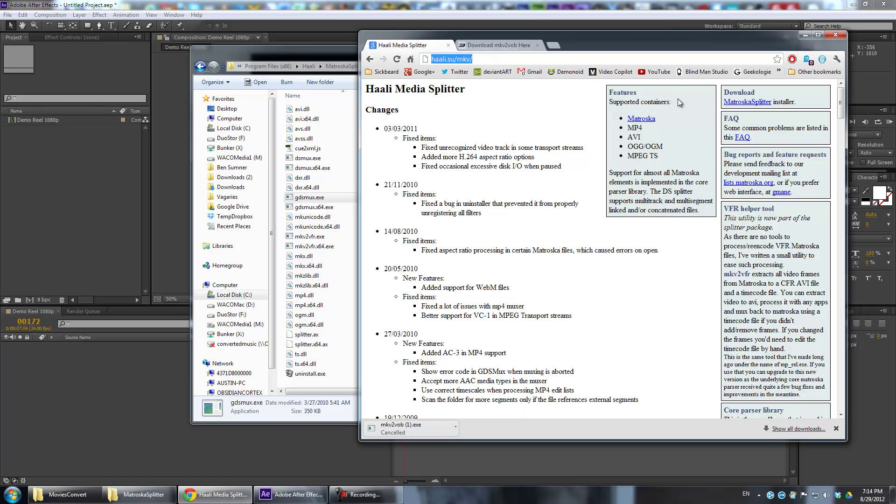
{"action": "left_click", "coordinate": [567, 106]}
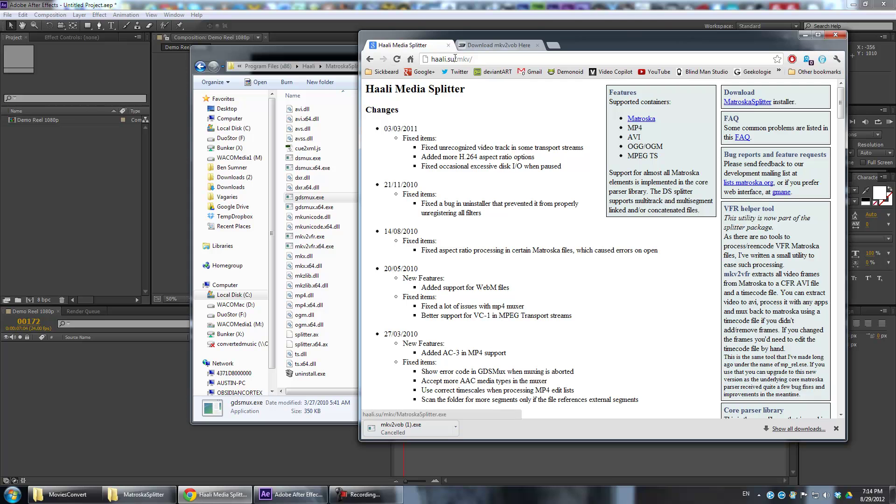
Step: Navigate Explorer up to Local Disk (C:) and into Program Files (x86)
{"action": "left_click", "coordinate": [242, 68]}
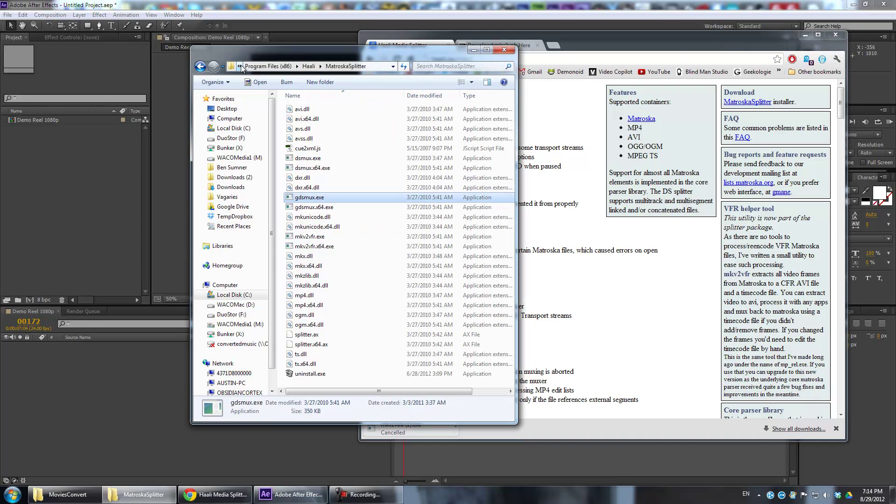
{"action": "left_click", "coordinate": [297, 66]}
{"action": "left_click", "coordinate": [239, 66]}
{"action": "left_click", "coordinate": [257, 75]}
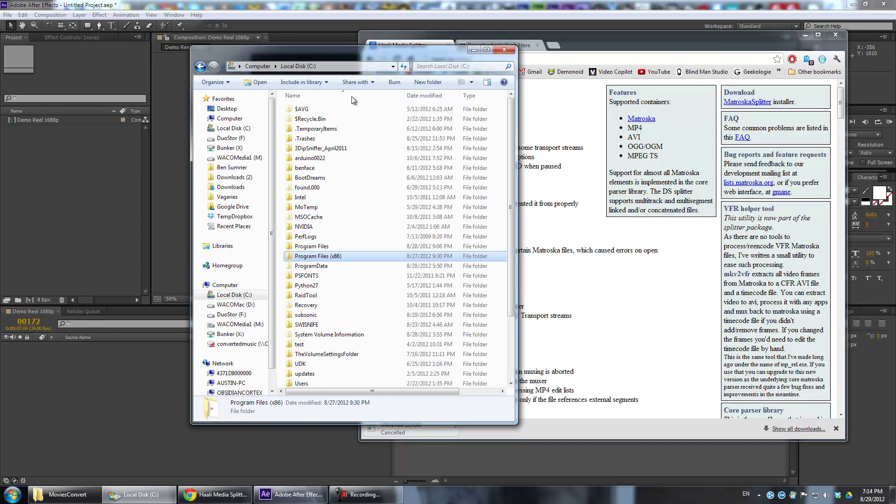
{"action": "double_click", "coordinate": [330, 258]}
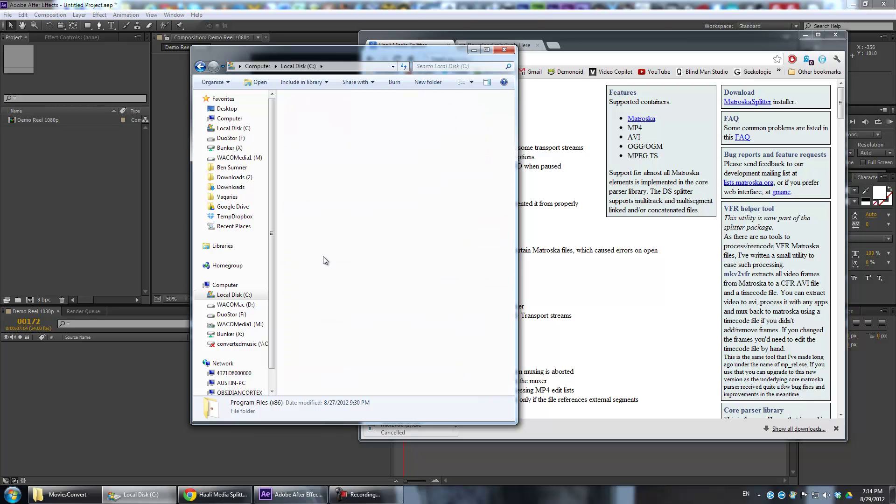
Step: Open Haali > MatroskaSplitter and launch gdsmux.exe
{"action": "scroll", "coordinate": [326, 291], "scroll_direction": "down", "scroll_amount": 8}
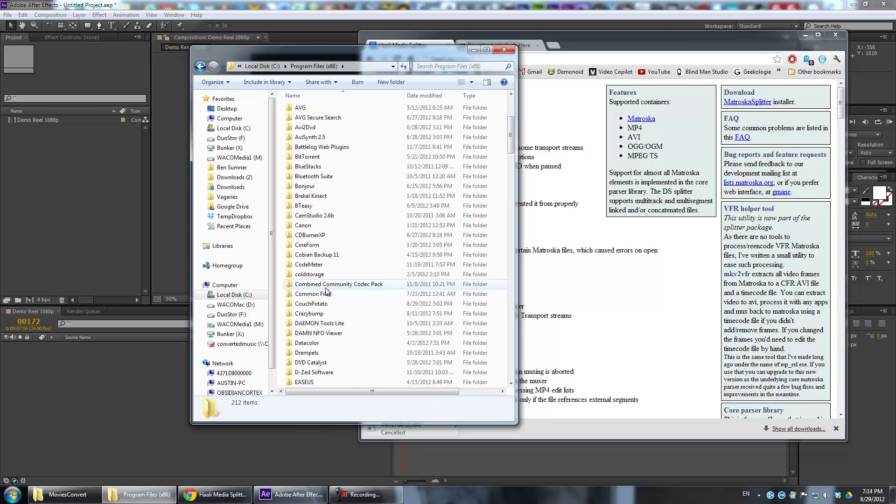
{"action": "scroll", "coordinate": [326, 291], "scroll_direction": "down", "scroll_amount": 4}
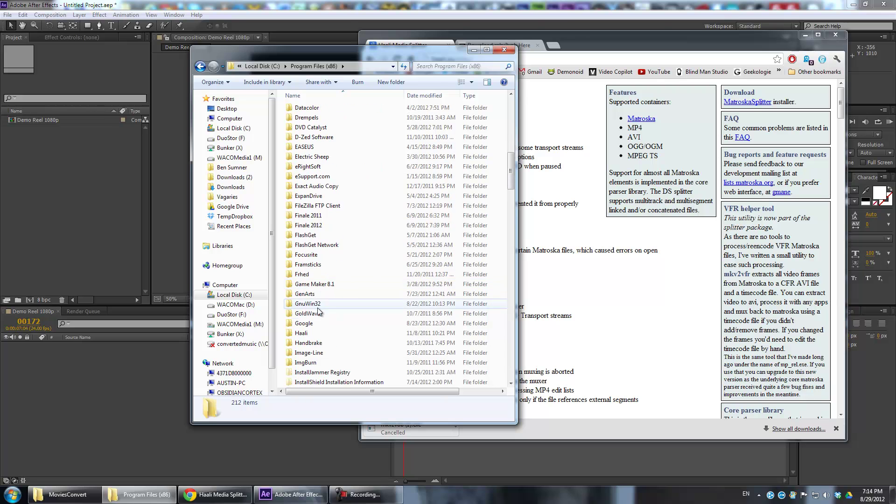
{"action": "left_click", "coordinate": [321, 334]}
{"action": "double_click", "coordinate": [321, 335]}
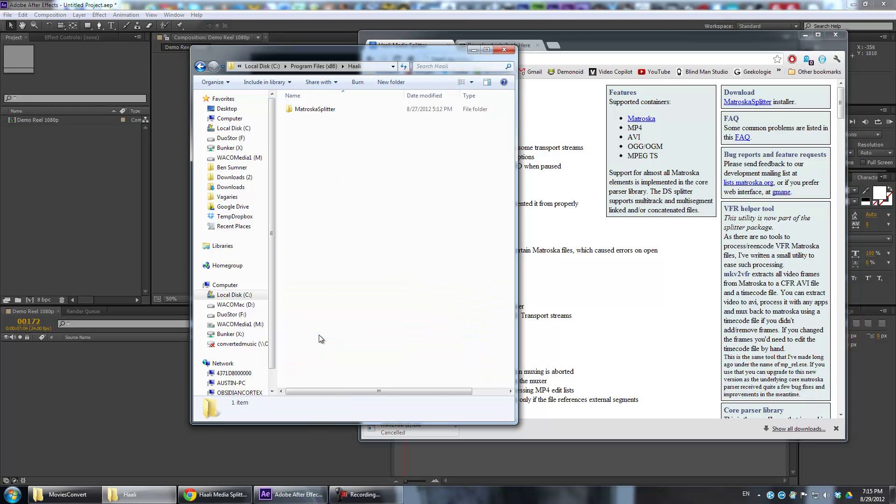
{"action": "double_click", "coordinate": [341, 108]}
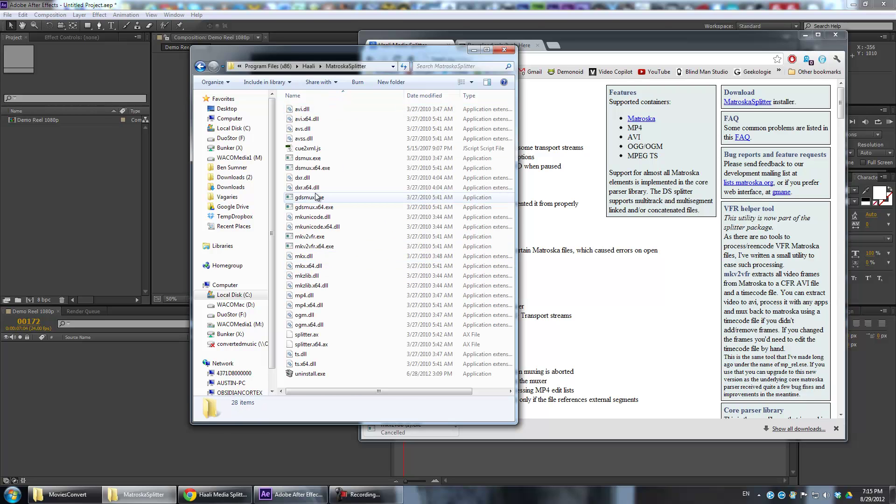
{"action": "left_click", "coordinate": [316, 197]}
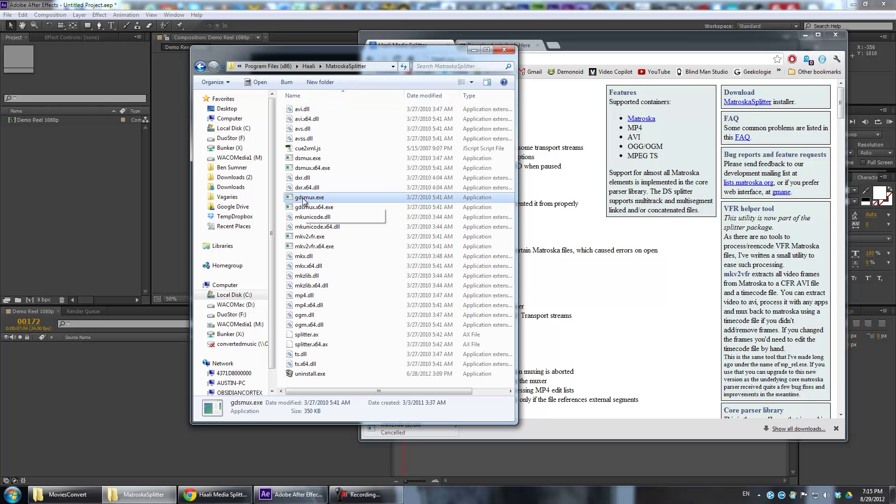
{"action": "double_click", "coordinate": [304, 198]}
Step: Arrange DS Mux on screen and drag the original MKV from MoviesConvert onto its input list
{"action": "left_click_drag", "start_coordinate": [154, 98], "coordinate": [204, 124]}
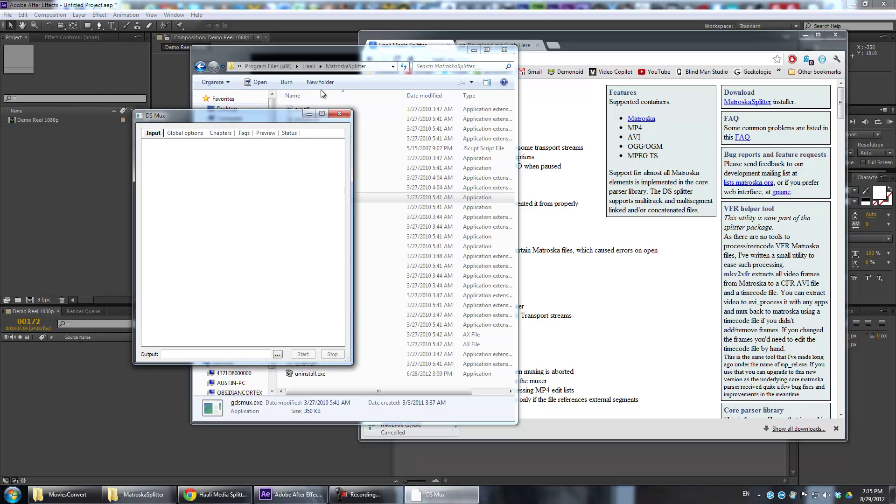
{"action": "left_click", "coordinate": [473, 50]}
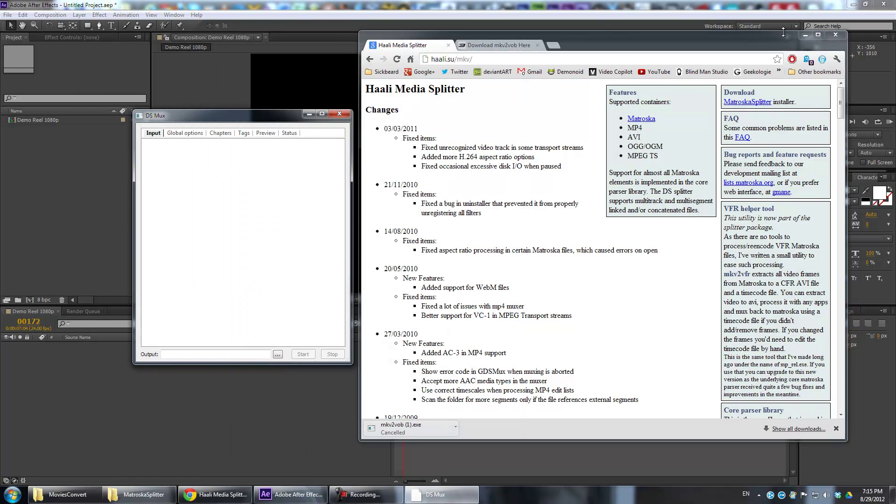
{"action": "left_click", "coordinate": [806, 35]}
{"action": "left_click_drag", "start_coordinate": [289, 125], "coordinate": [322, 70]}
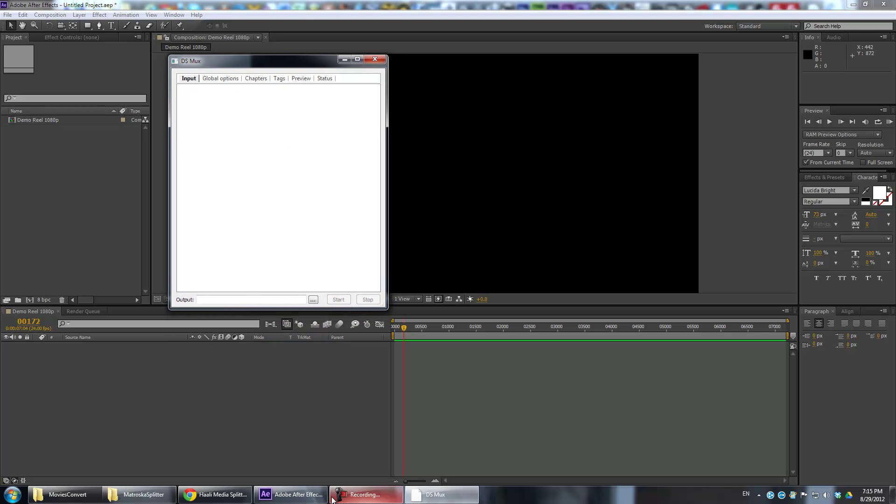
{"action": "mouse_move", "coordinate": [333, 500]}
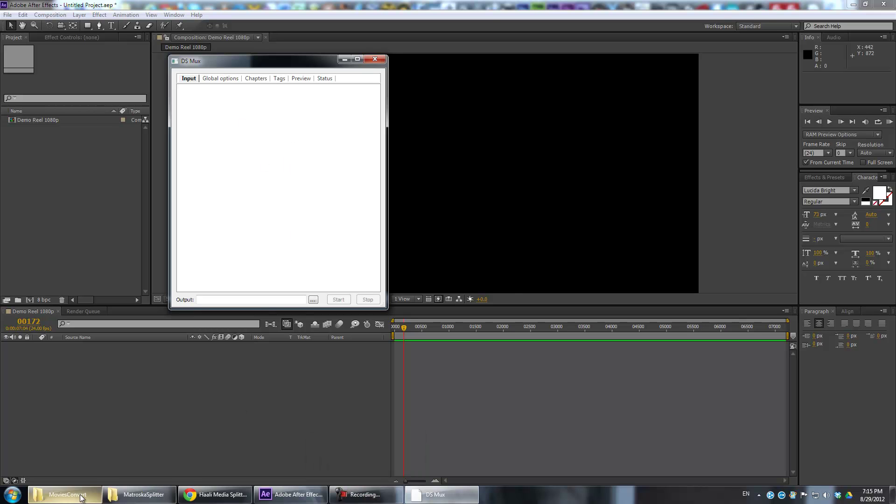
{"action": "left_click", "coordinate": [66, 495]}
{"action": "left_click", "coordinate": [674, 119]}
{"action": "left_click", "coordinate": [673, 111]}
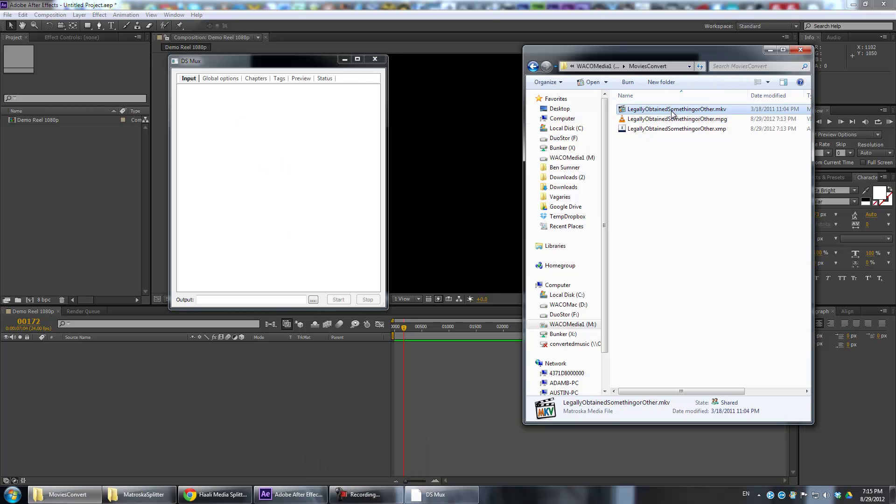
{"action": "left_click_drag", "start_coordinate": [637, 112], "coordinate": [288, 150]}
Step: Add M:\MoviesConvert\LegallyObtainedSomethingorOther.mkv as a source via Add source..
{"action": "right_click", "coordinate": [225, 106]}
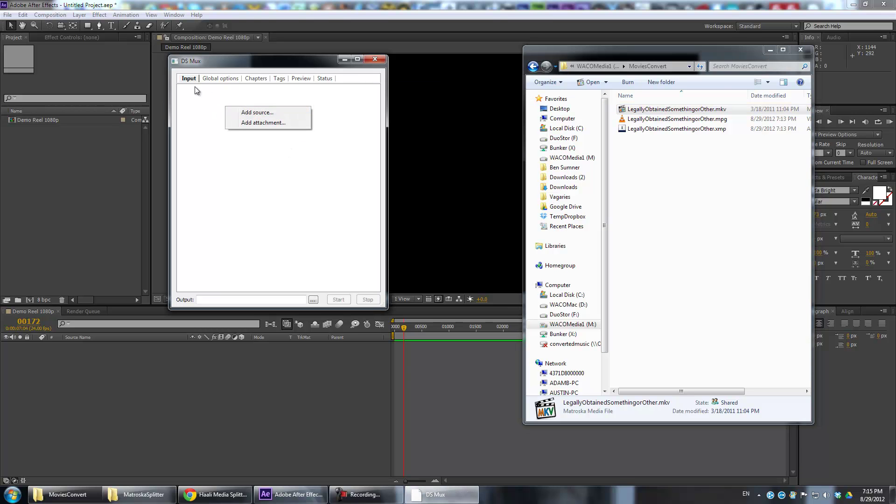
{"action": "left_click", "coordinate": [253, 113]}
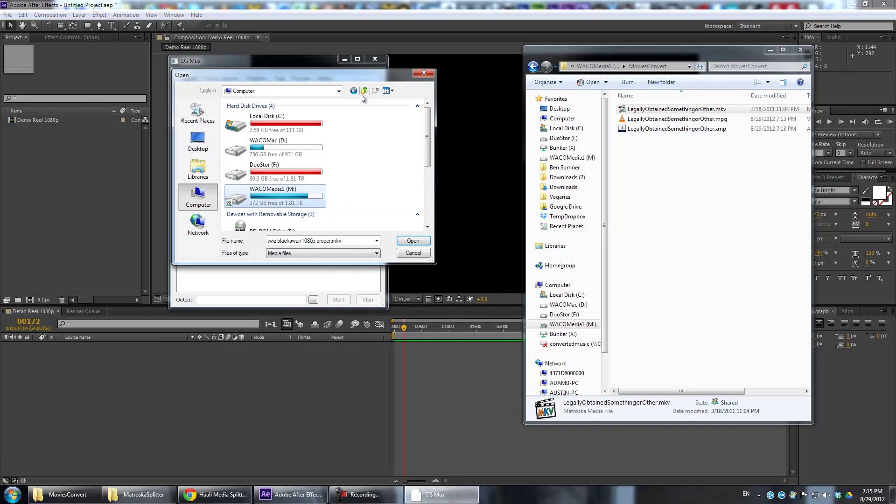
{"action": "double_click", "coordinate": [300, 186]}
{"action": "scroll", "coordinate": [270, 192], "scroll_direction": "down", "scroll_amount": 2}
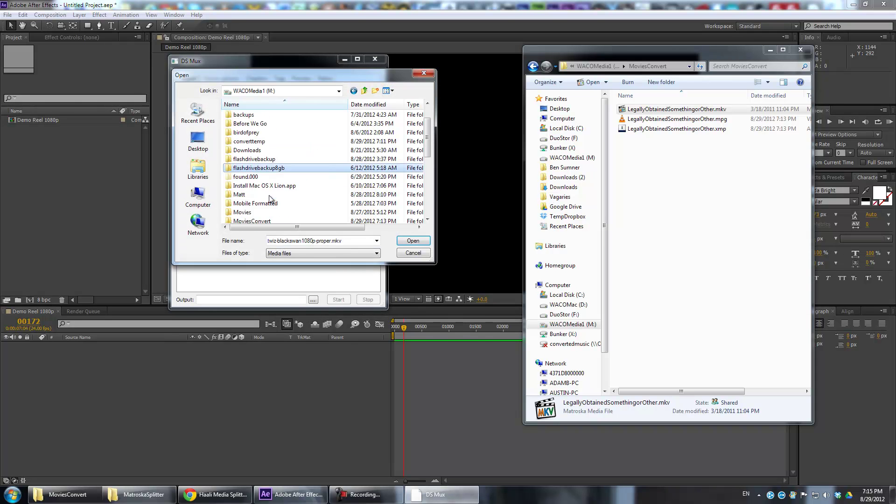
{"action": "double_click", "coordinate": [270, 197]}
{"action": "left_click", "coordinate": [270, 136]}
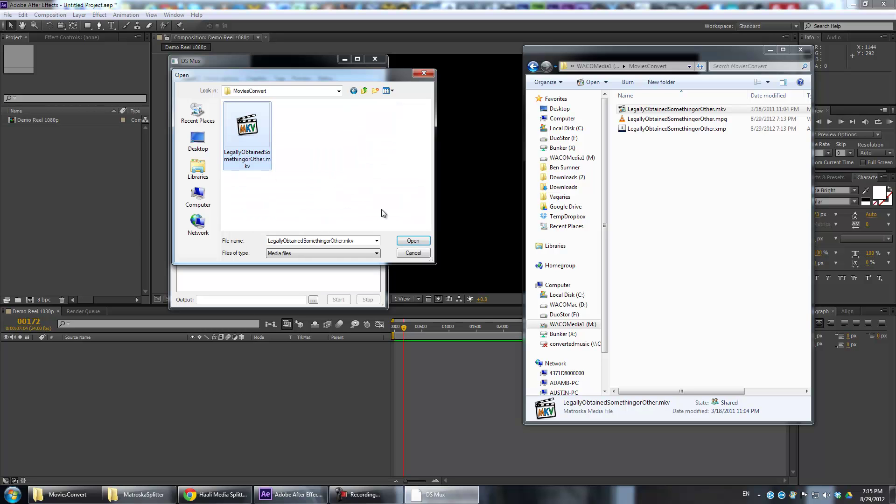
{"action": "left_click", "coordinate": [412, 240]}
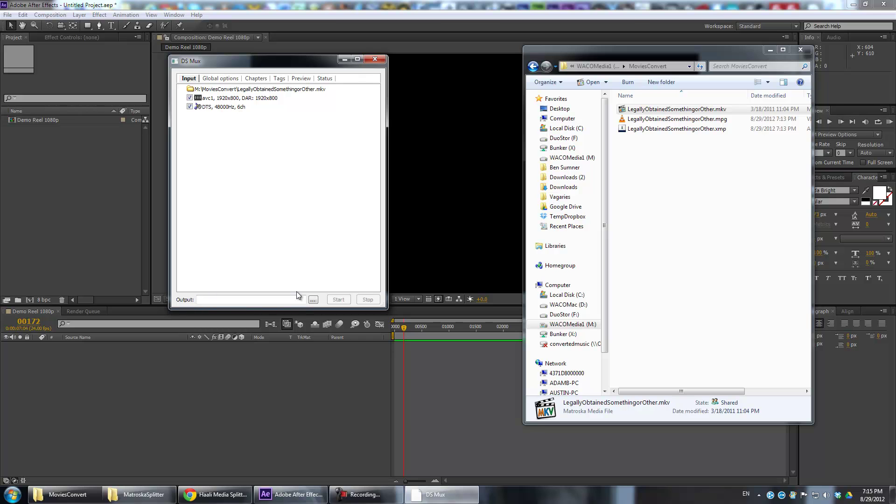
Step: Save the output in MoviesConvert as the MKV's name with -2 inserted before .mkv
{"action": "left_click", "coordinate": [313, 299]}
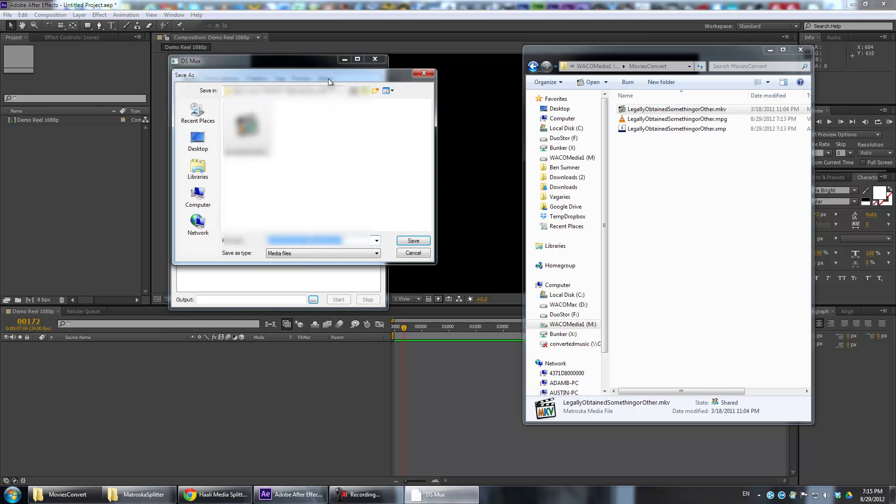
{"action": "left_click", "coordinate": [364, 90]}
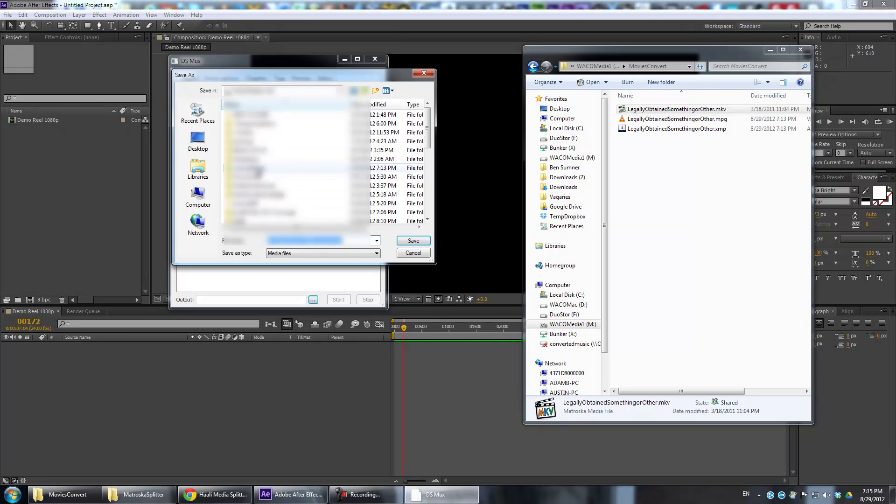
{"action": "scroll", "coordinate": [258, 172], "scroll_direction": "down", "scroll_amount": 1}
{"action": "double_click", "coordinate": [255, 224]}
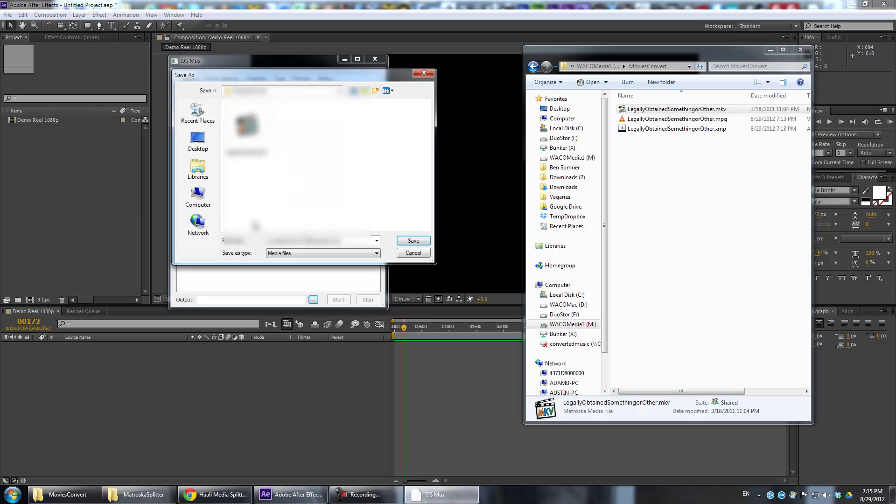
{"action": "left_click", "coordinate": [247, 126]}
{"action": "double_click", "coordinate": [342, 241]}
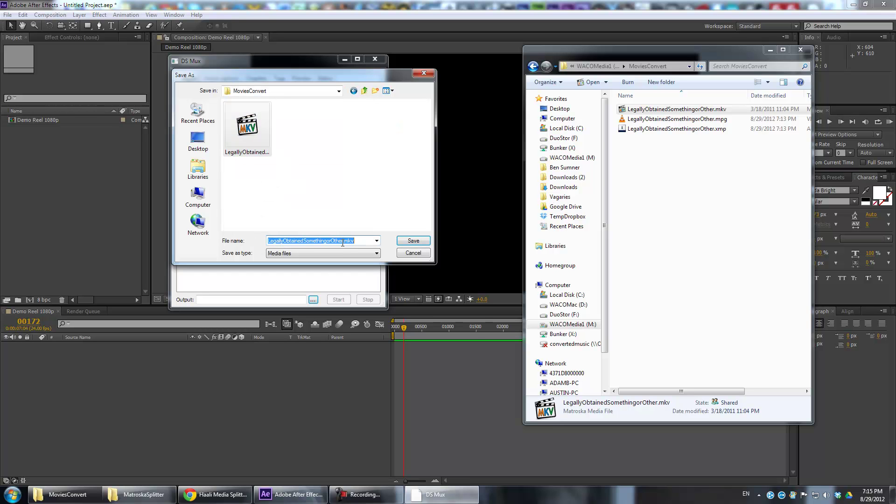
{"action": "left_click", "coordinate": [342, 241]}
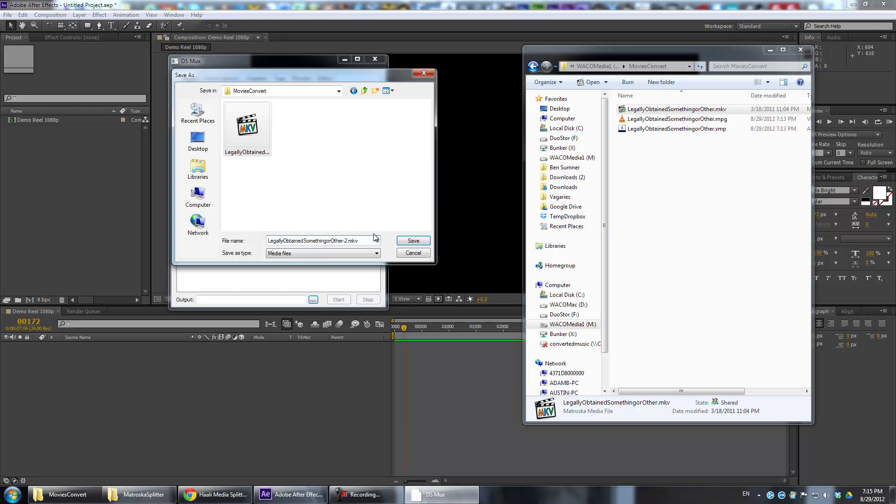
{"action": "type", "text": "-2"}
{"action": "left_click", "coordinate": [414, 240]}
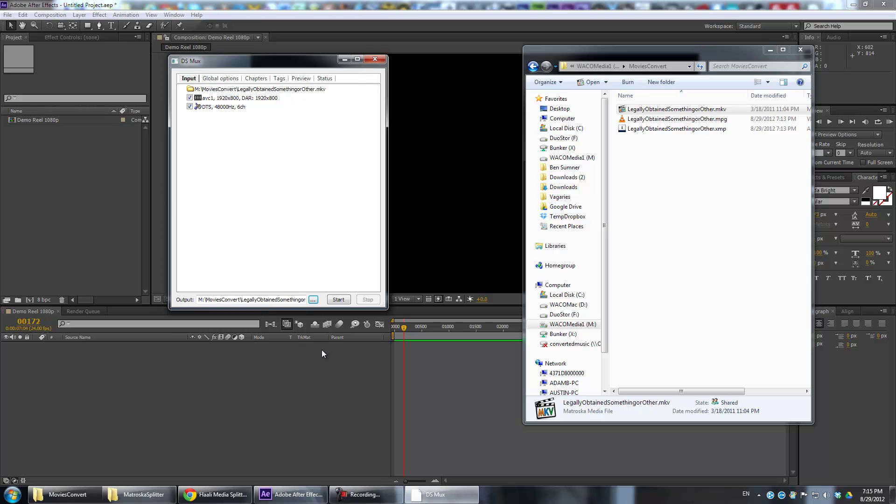
{"action": "left_click_drag", "start_coordinate": [283, 300], "coordinate": [312, 300]}
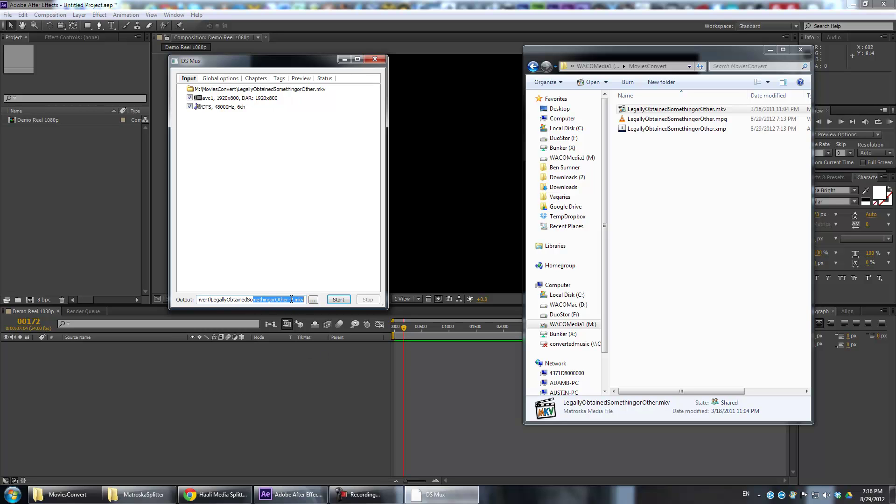
{"action": "left_click", "coordinate": [292, 299]}
Step: Start muxing to LegallyObtainedSomethingorOther-2.mkv, then stop it at 13.1%
{"action": "left_click", "coordinate": [338, 300]}
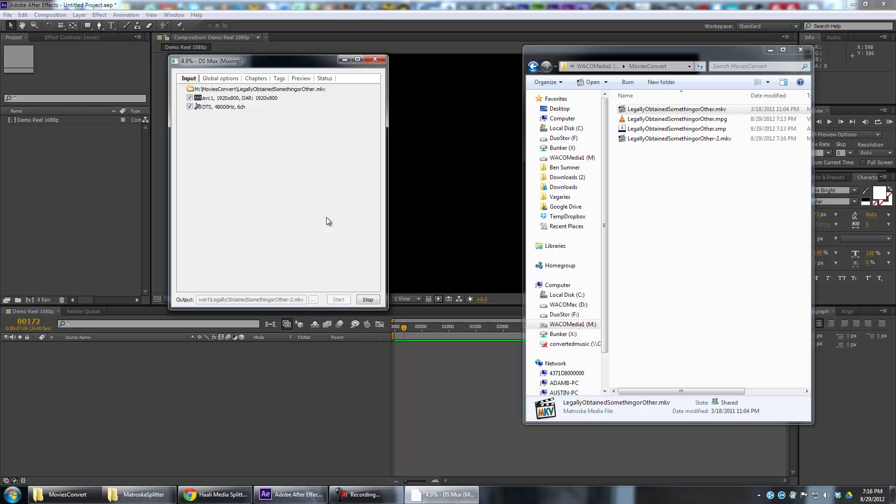
{"action": "left_click_drag", "start_coordinate": [319, 65], "coordinate": [305, 65]}
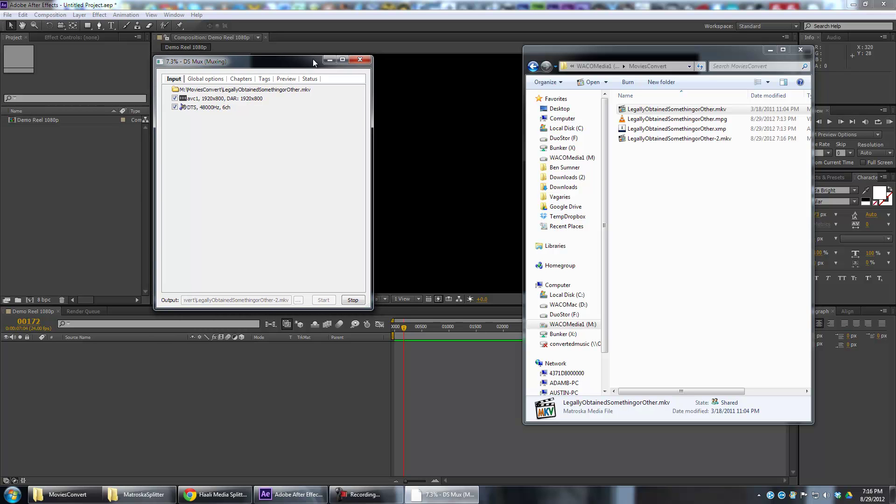
{"action": "mouse_move", "coordinate": [313, 60]}
{"action": "left_mouse_down"}
{"action": "mouse_move", "coordinate": [344, 57]}
{"action": "mouse_move", "coordinate": [308, 73]}
{"action": "left_mouse_up"}
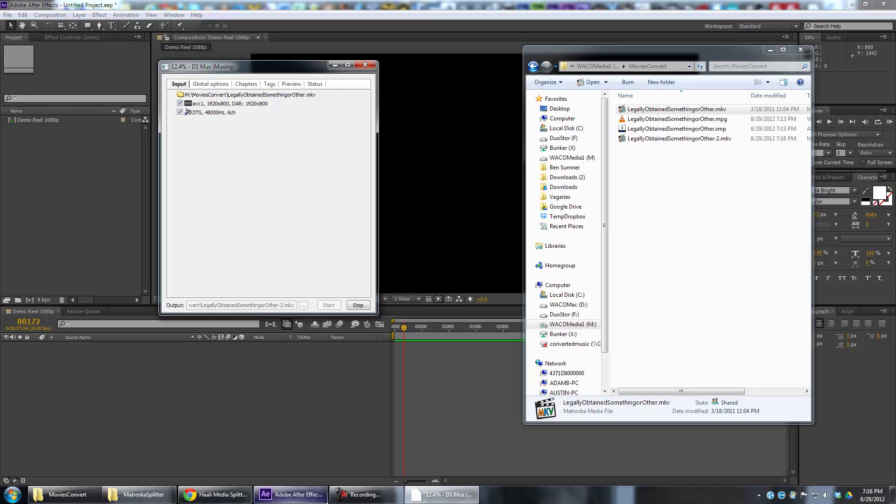
{"action": "left_click", "coordinate": [358, 307]}
Step: Close DS Mux and send the original MKV, the .xmp and the -2 MKV to the Recycle Bin
{"action": "left_click", "coordinate": [365, 65]}
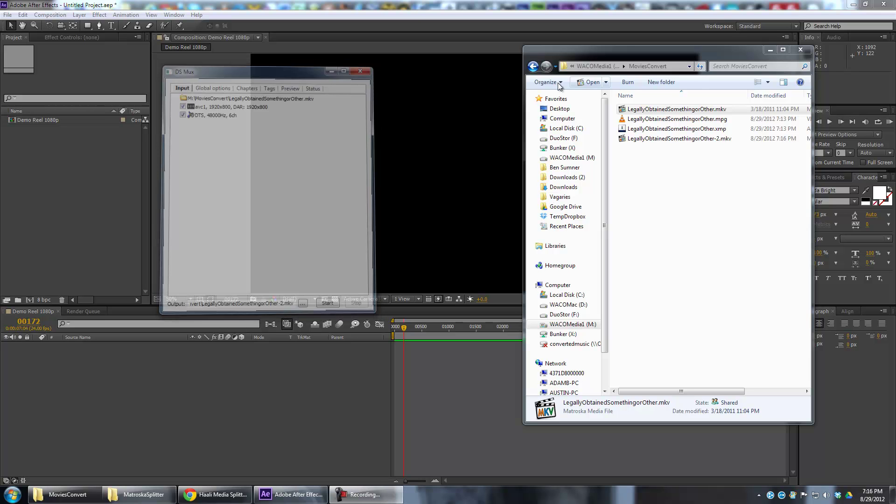
{"action": "left_click", "coordinate": [713, 137]}
{"action": "left_click", "coordinate": [712, 129], "text": "ctrl"}
{"action": "left_click", "coordinate": [747, 109], "text": "ctrl"}
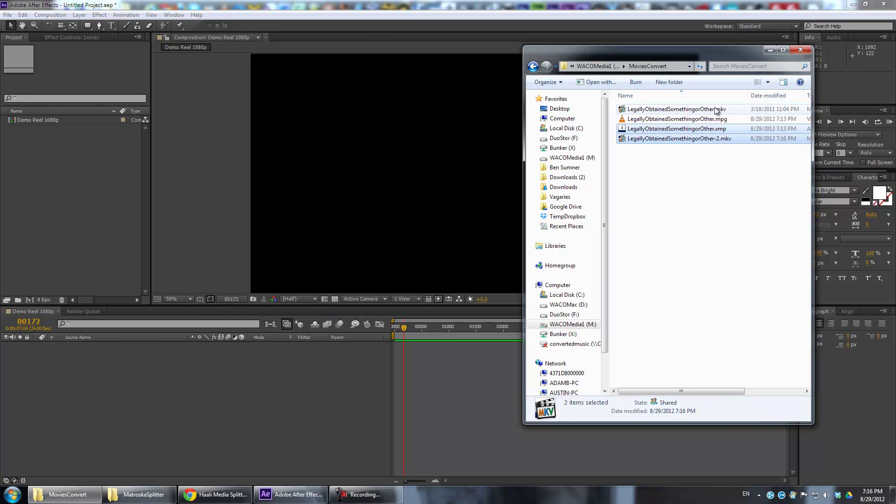
{"action": "key", "text": "Delete"}
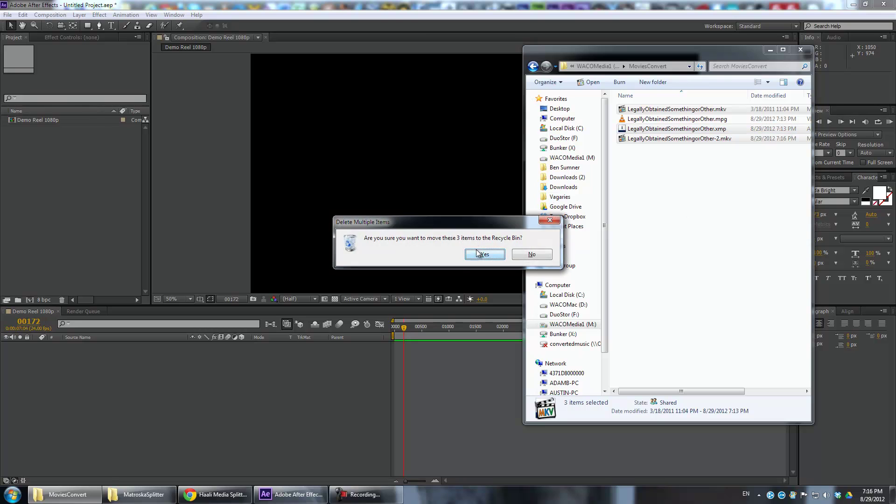
{"action": "left_click", "coordinate": [482, 253]}
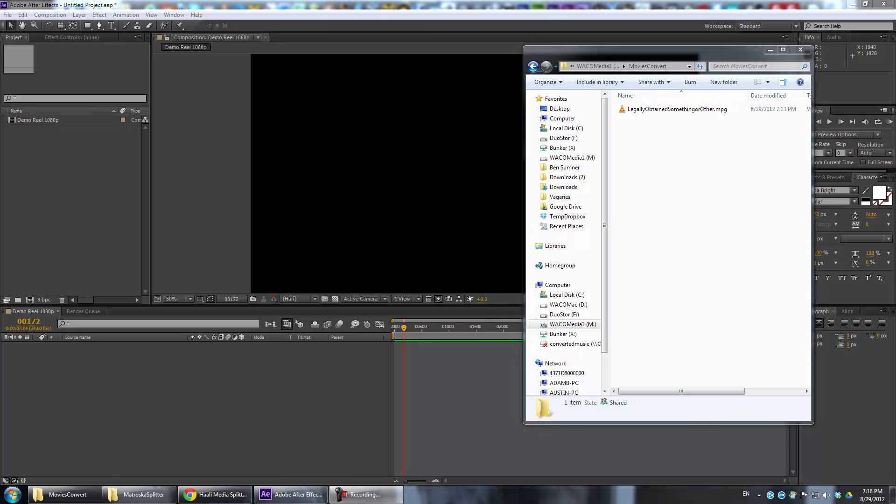